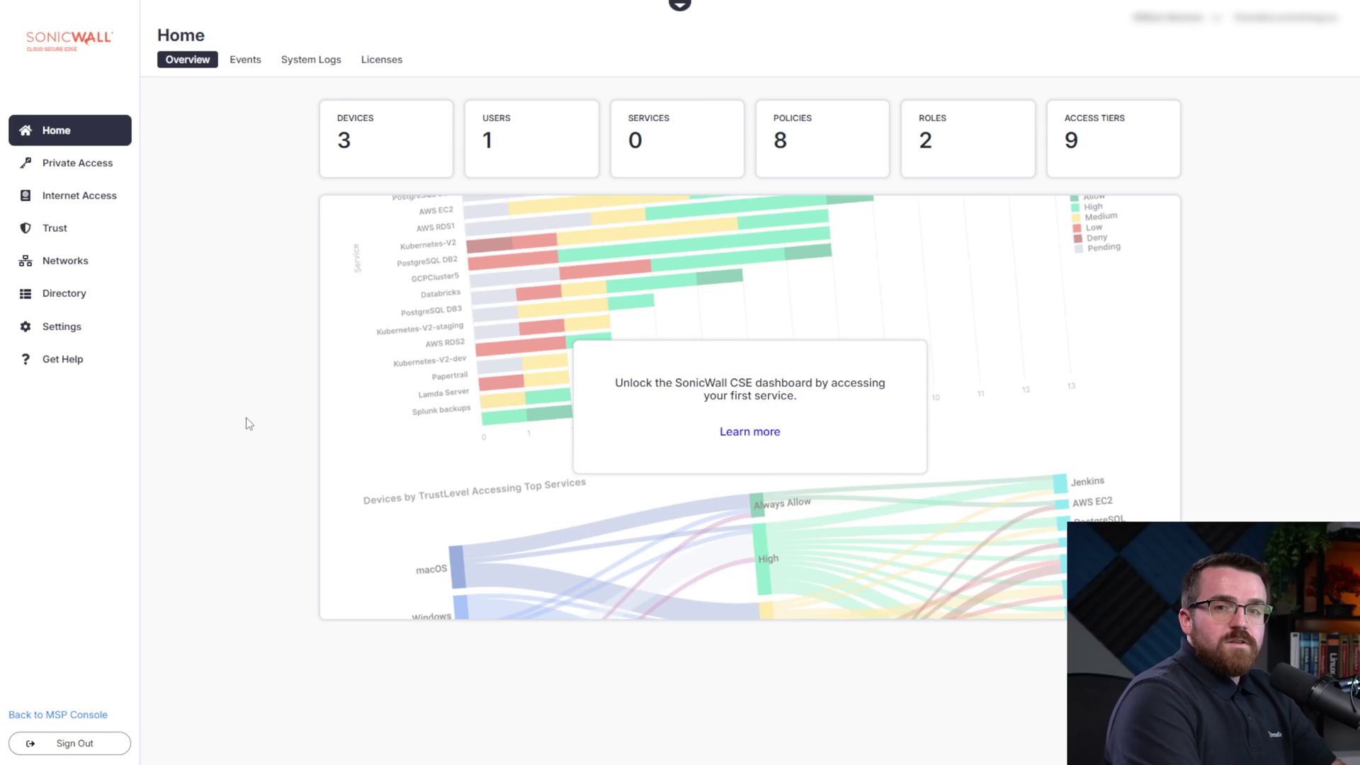
# Start a new network connector named Win_Server_25
pyautogui.click(77, 265)
pyautogui.click(1317, 176)
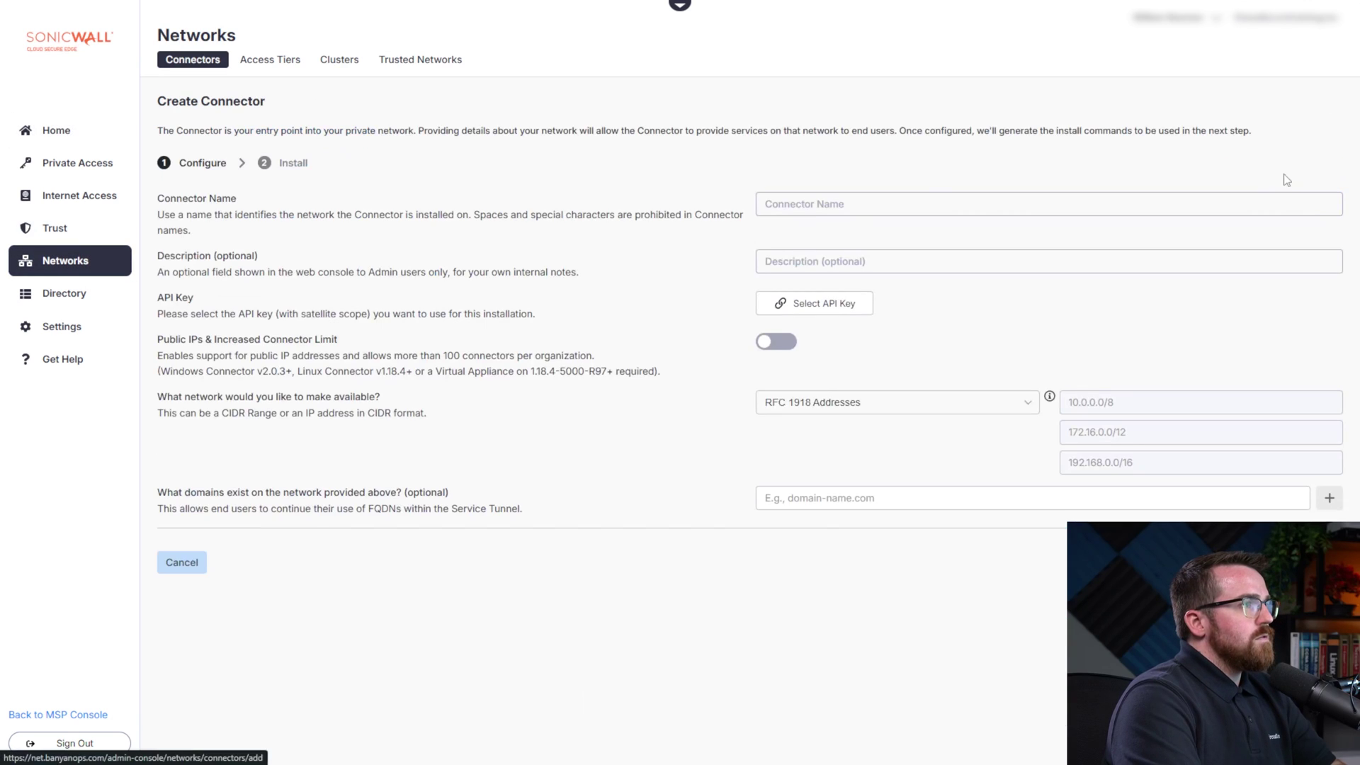
pyautogui.click(813, 209)
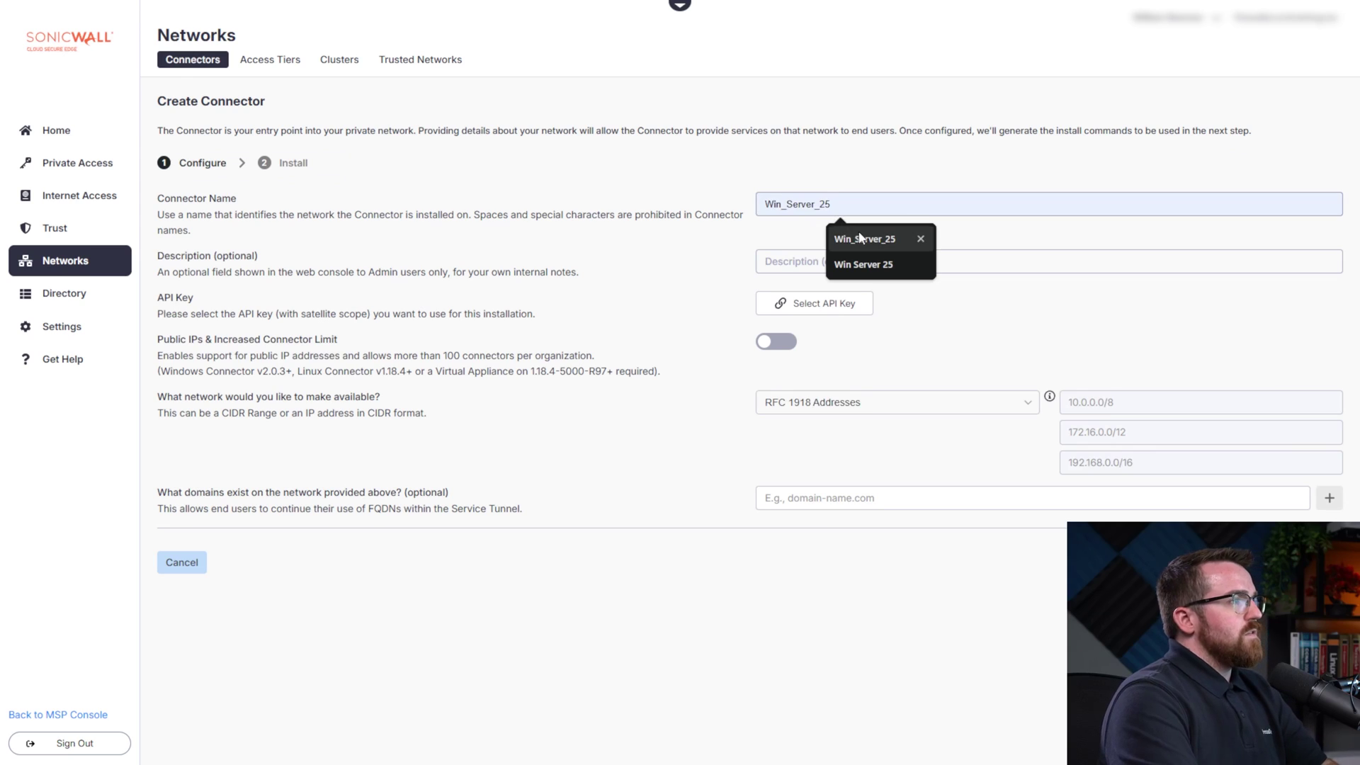
pyautogui.click(833, 230)
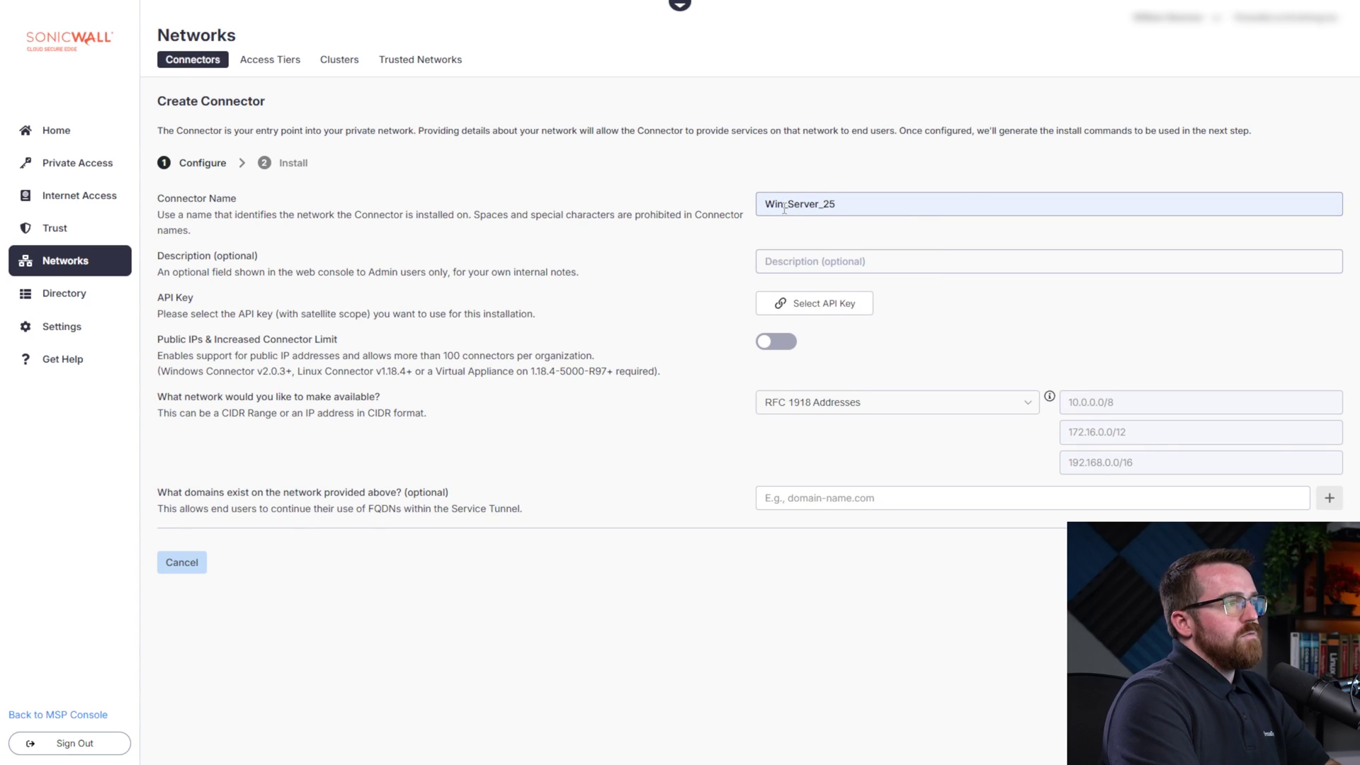
pyautogui.moveTo(782, 206); pyautogui.dragTo(820, 206)
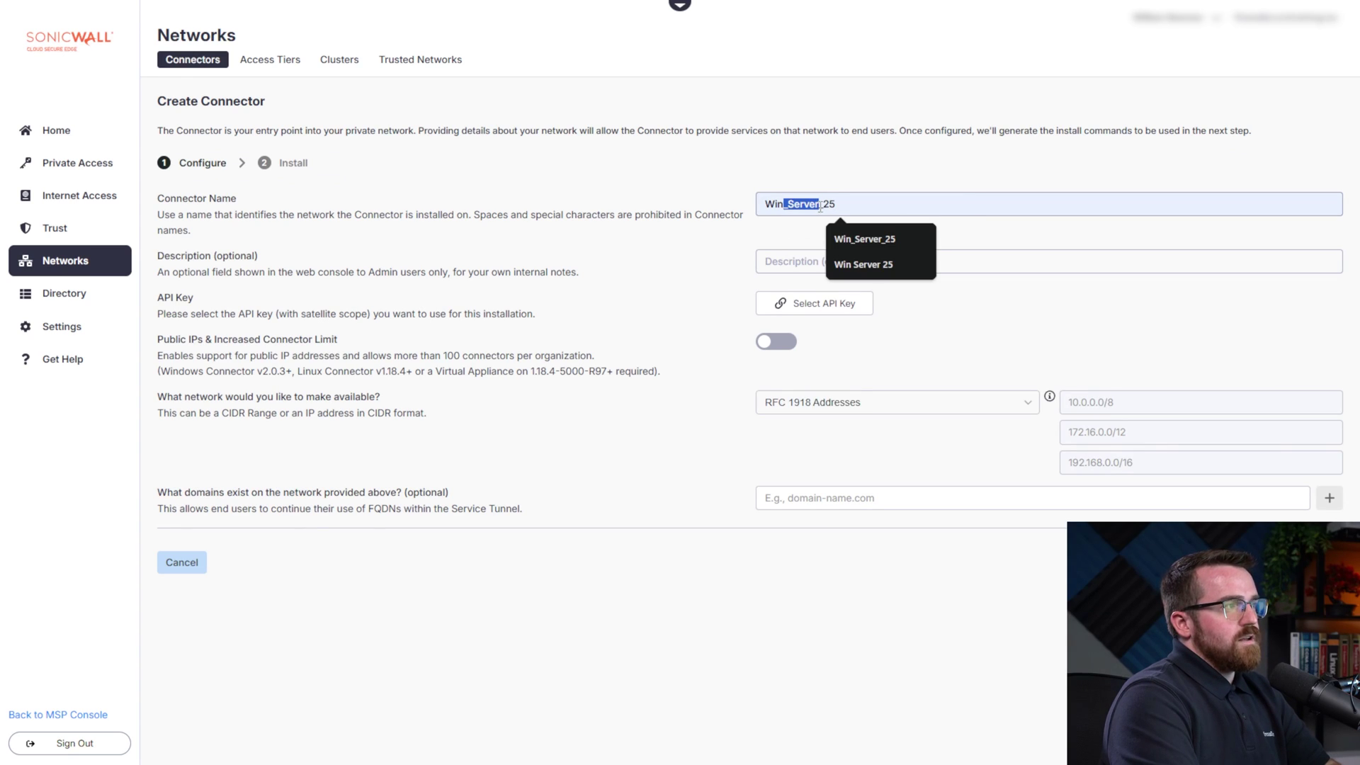
# Create and save a new satellite API key named 'Win Server 25' for the connector
pyautogui.click(785, 236)
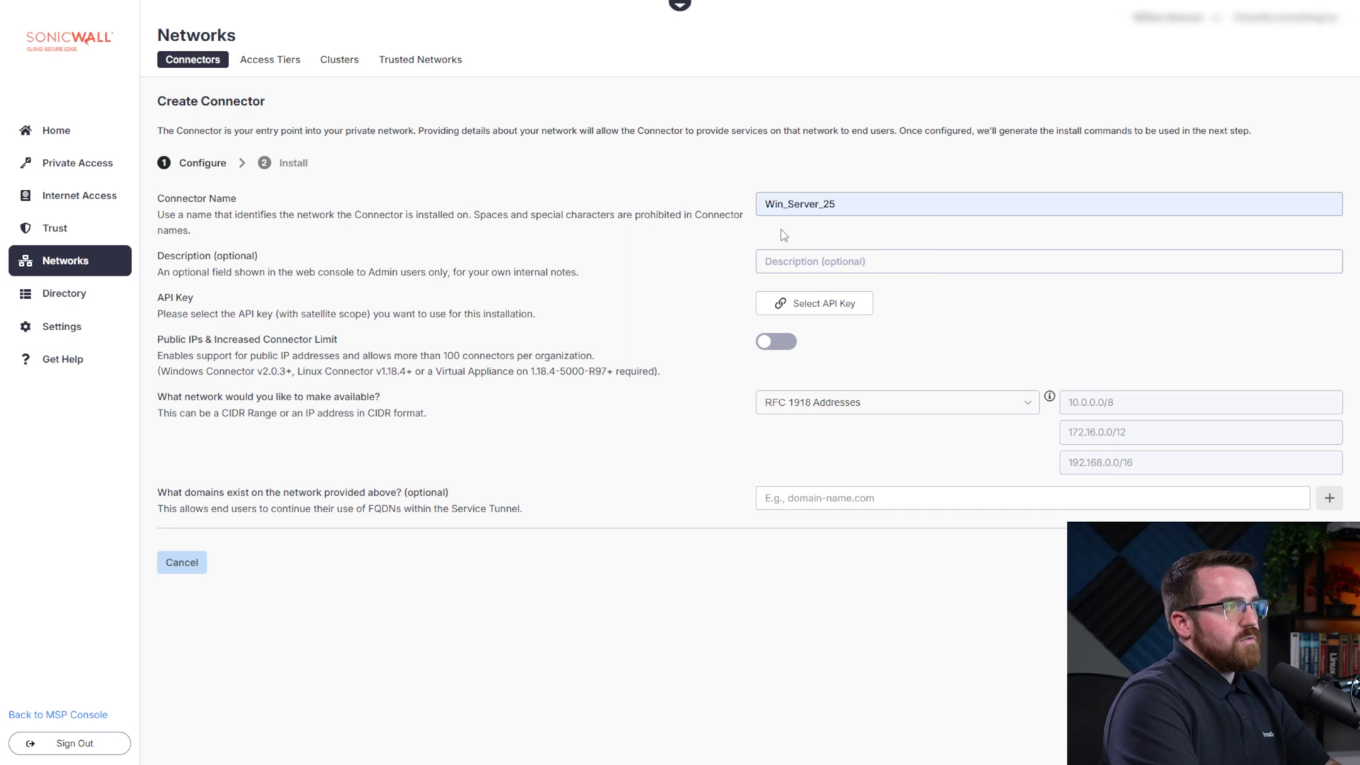
pyautogui.click(816, 304)
pyautogui.click(777, 522)
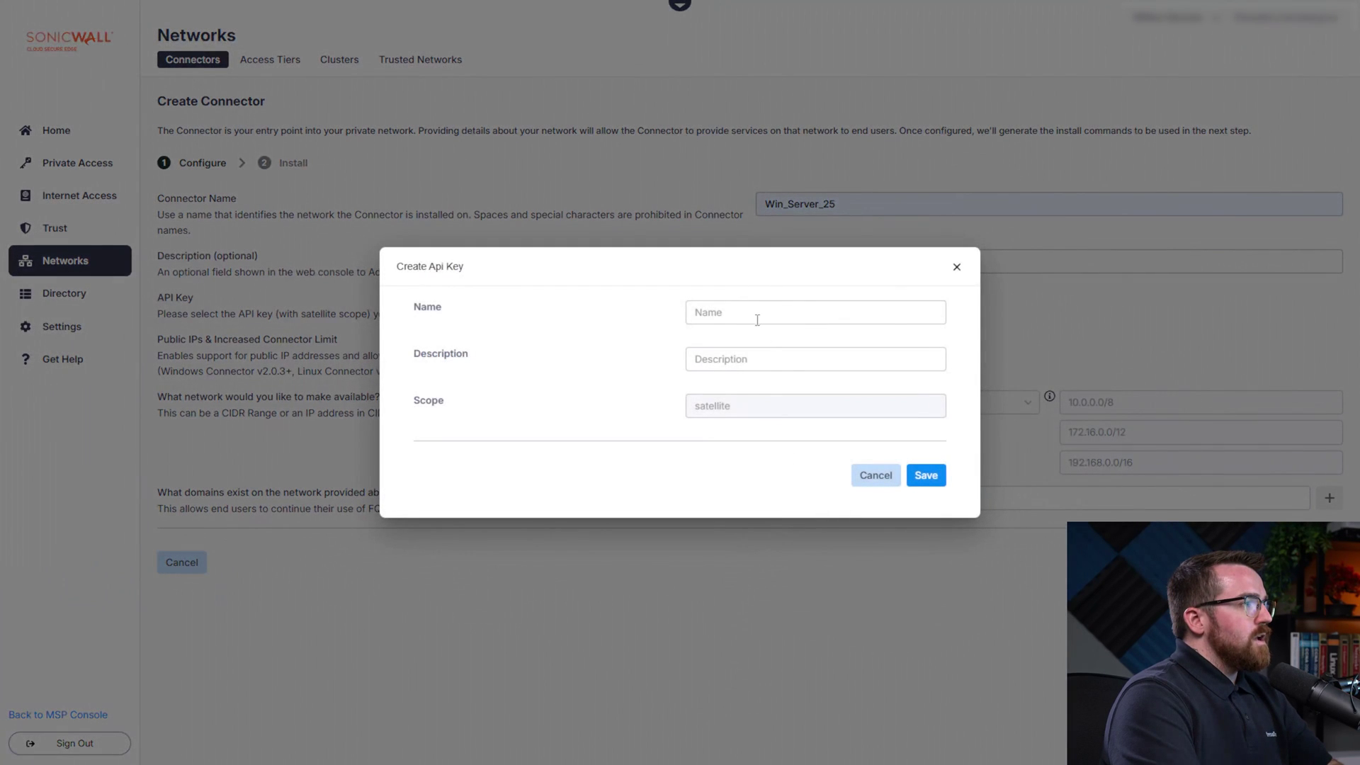
pyautogui.click(756, 317)
pyautogui.write('Win S')
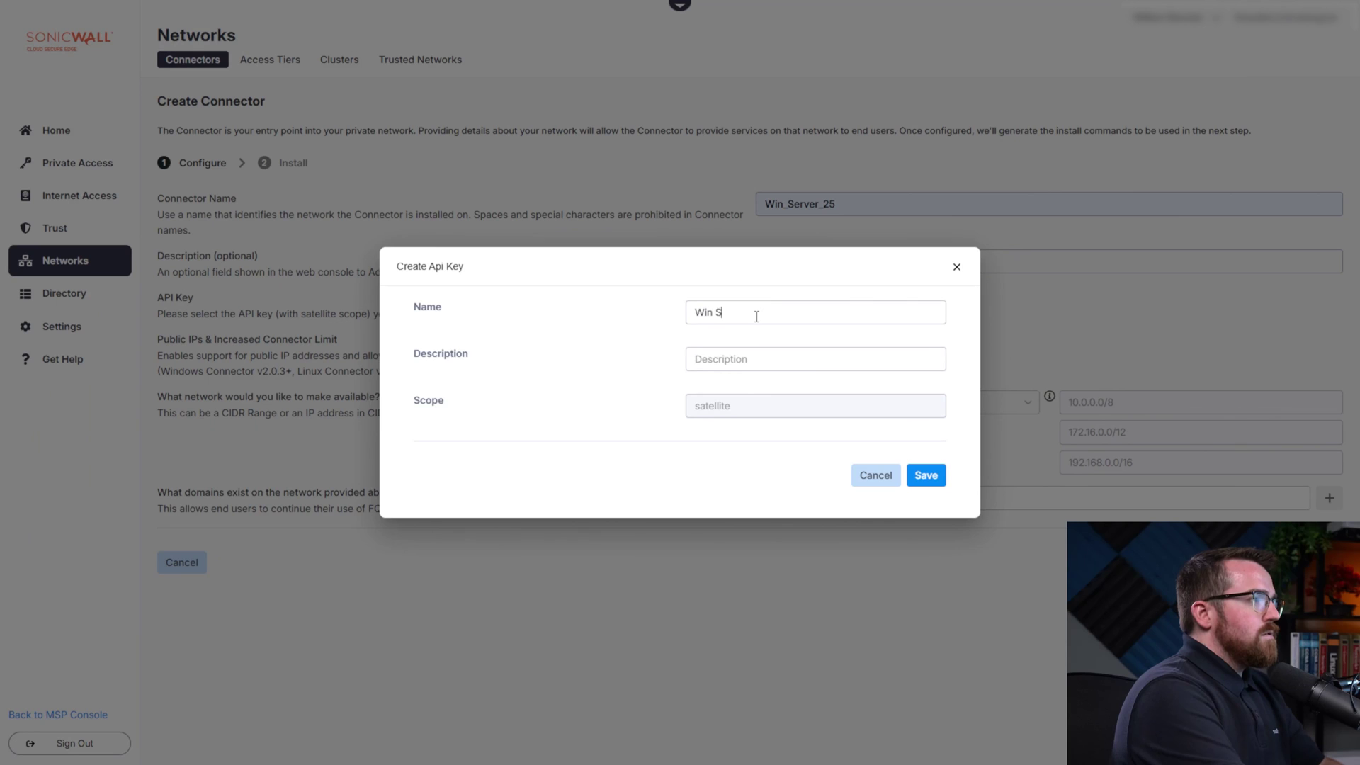
pyautogui.write('erver ')
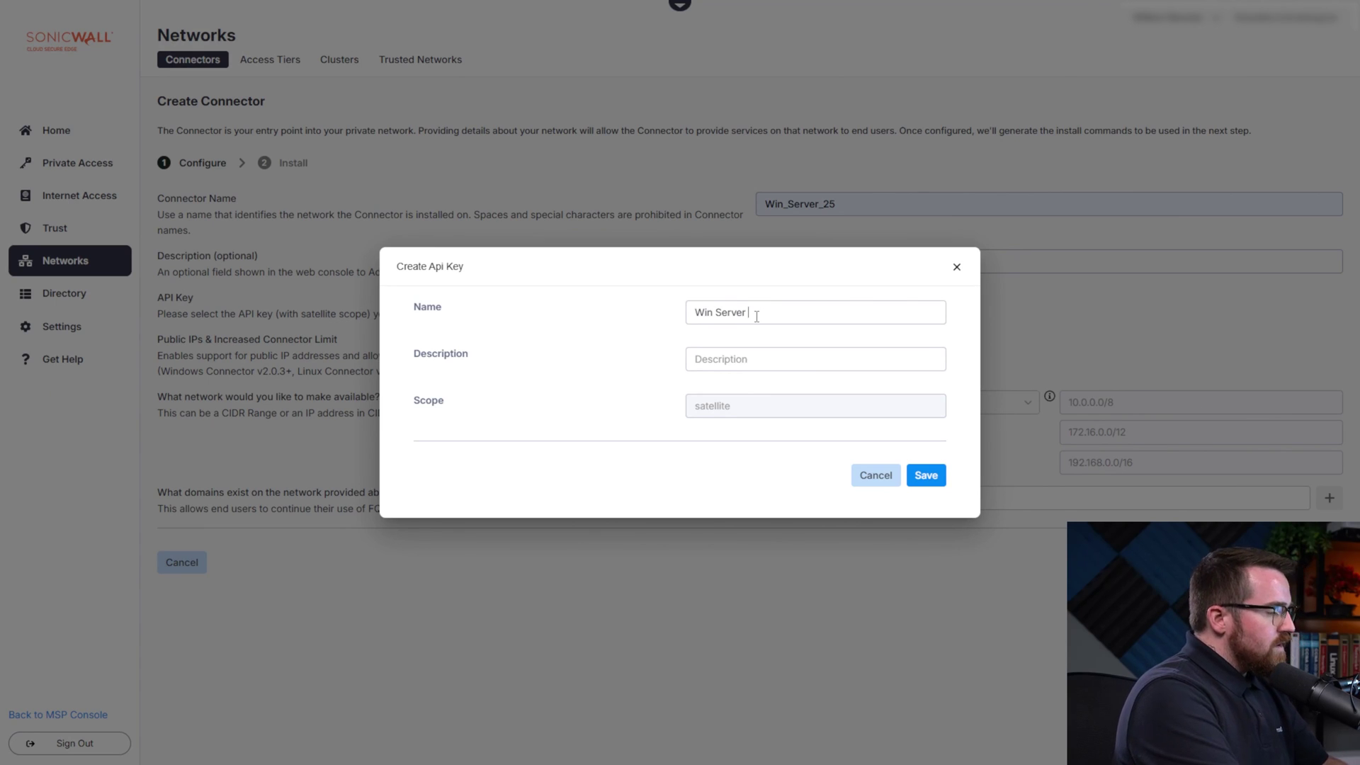
pyautogui.write('25')
pyautogui.click(925, 475)
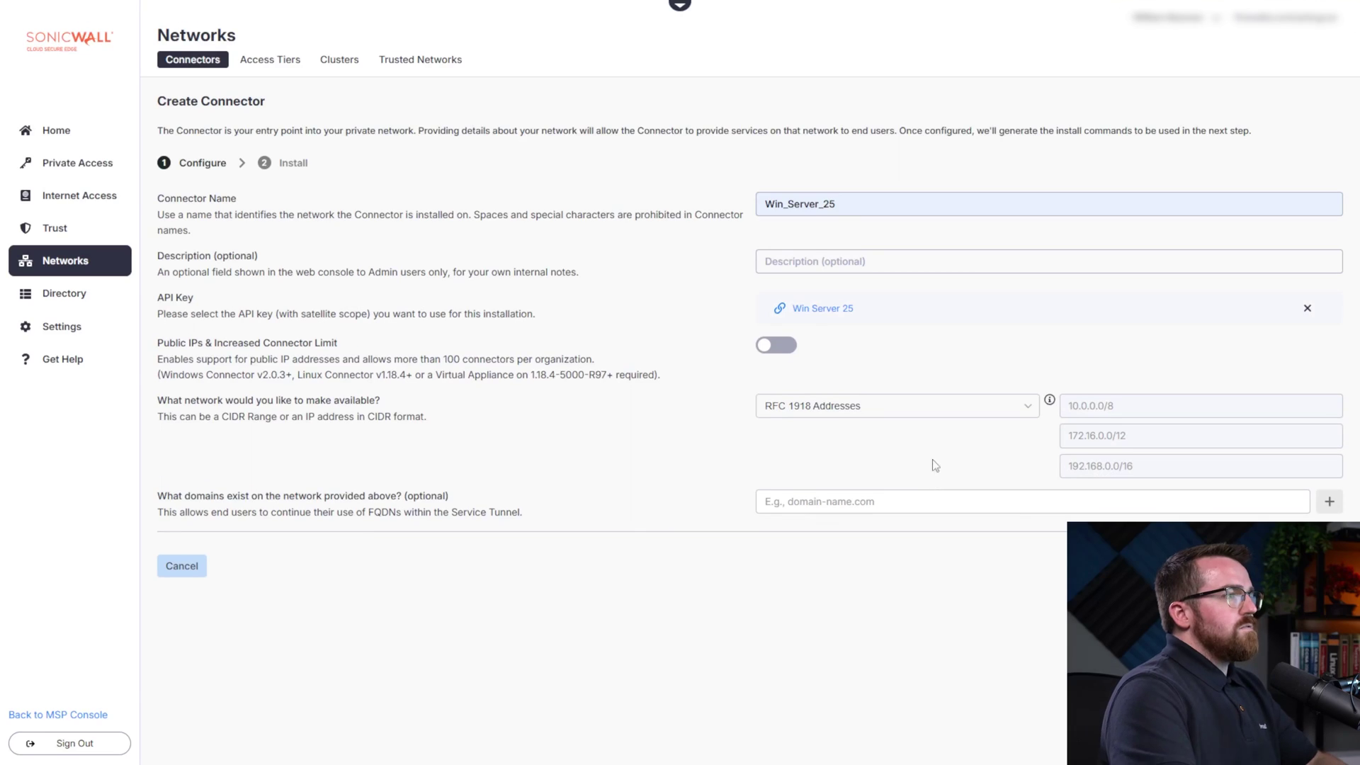
# Switch the exposed network to Custom CIDR, removing the default ranges and adding one /24 subnet
pyautogui.click(1013, 405)
pyautogui.click(871, 457)
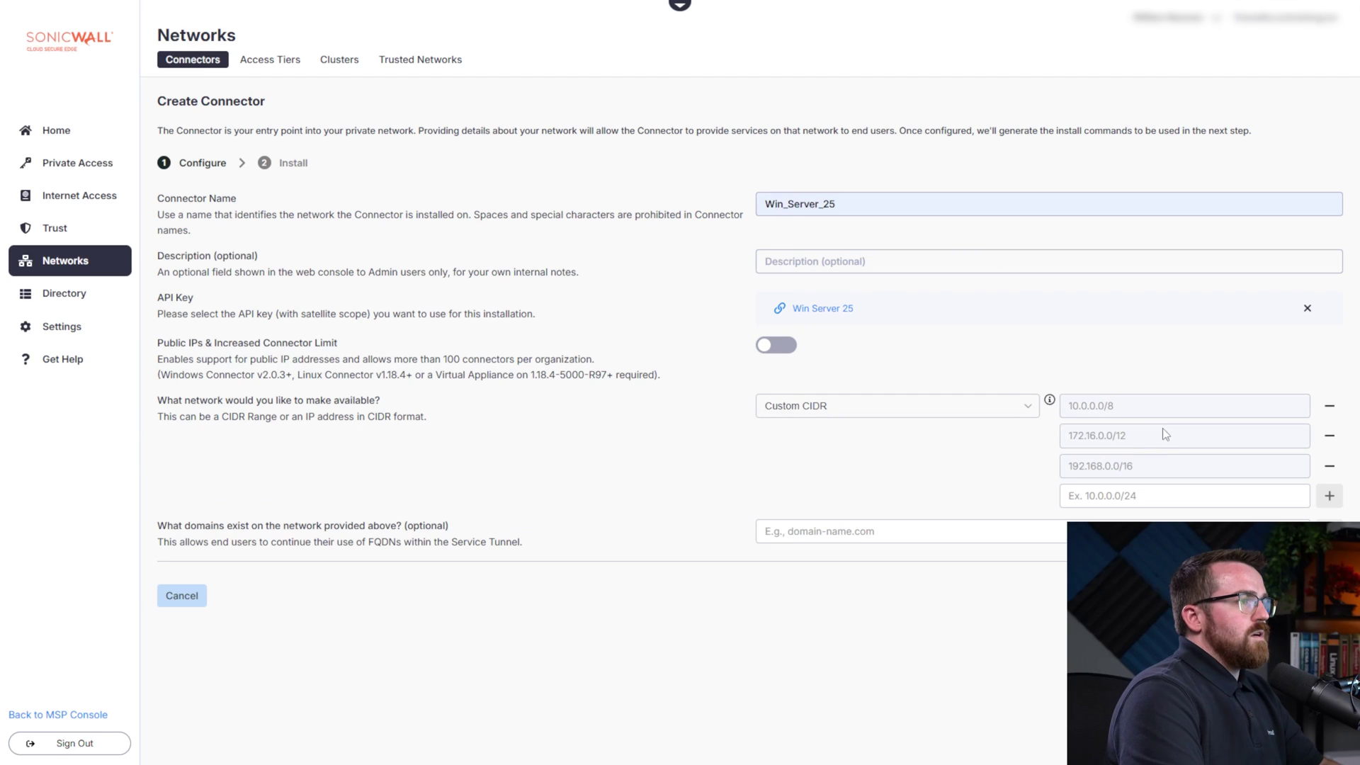
pyautogui.click(1329, 406)
pyautogui.click(1329, 406)
pyautogui.click(1329, 405)
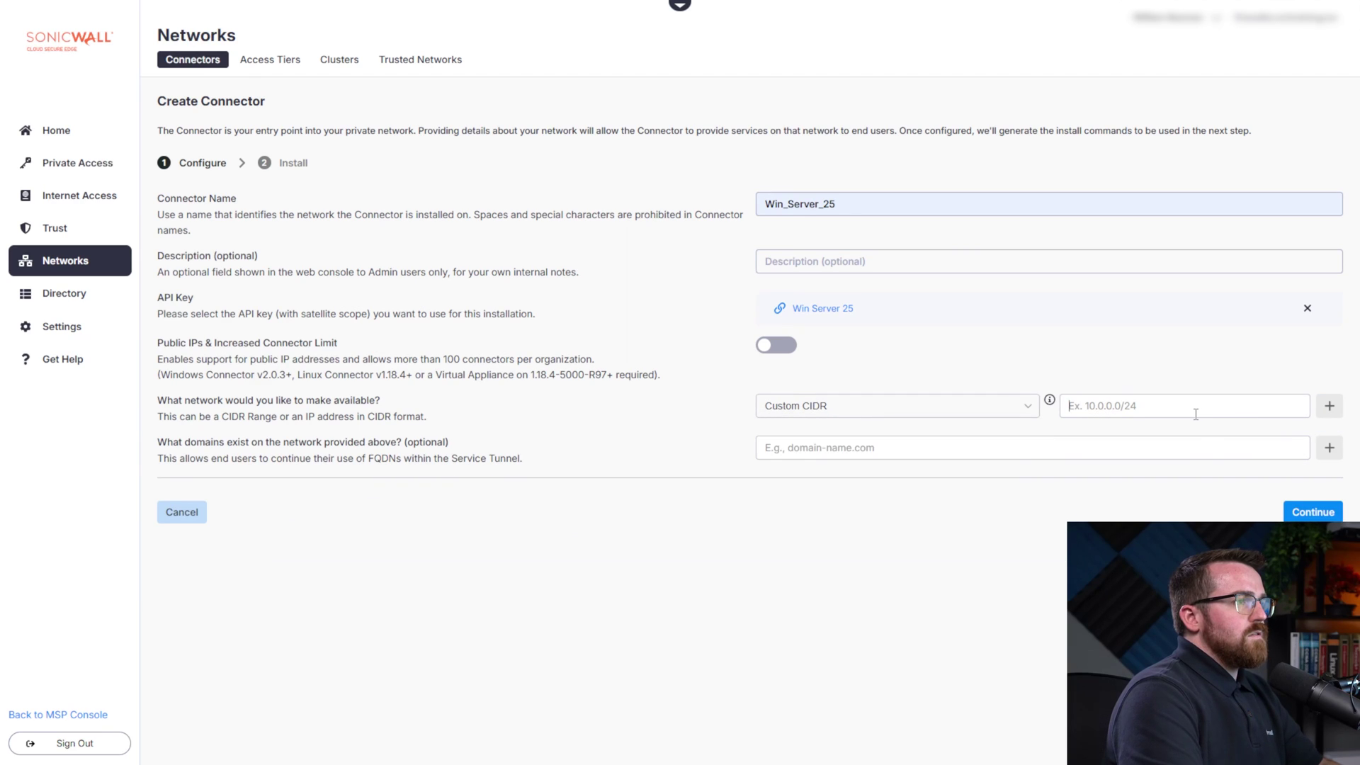
pyautogui.write('10.0.')
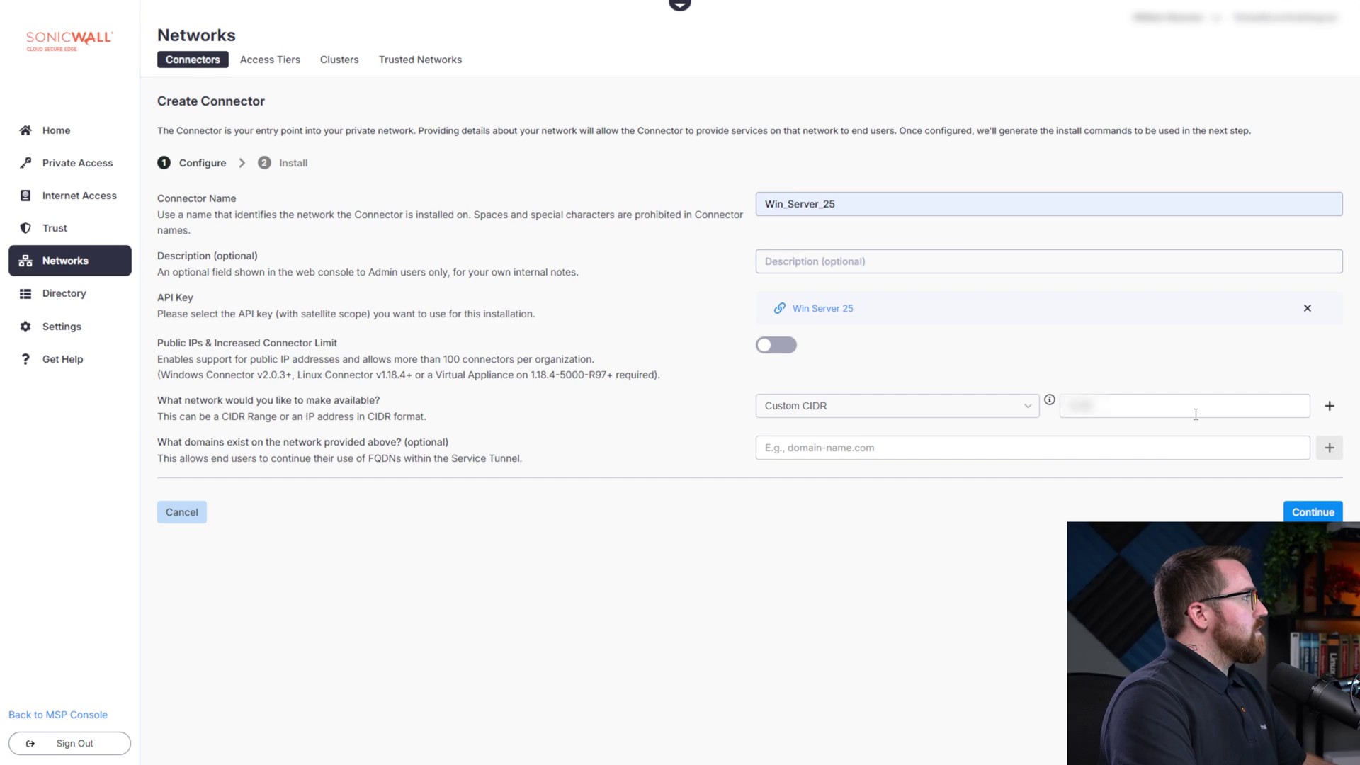
pyautogui.write('.0')
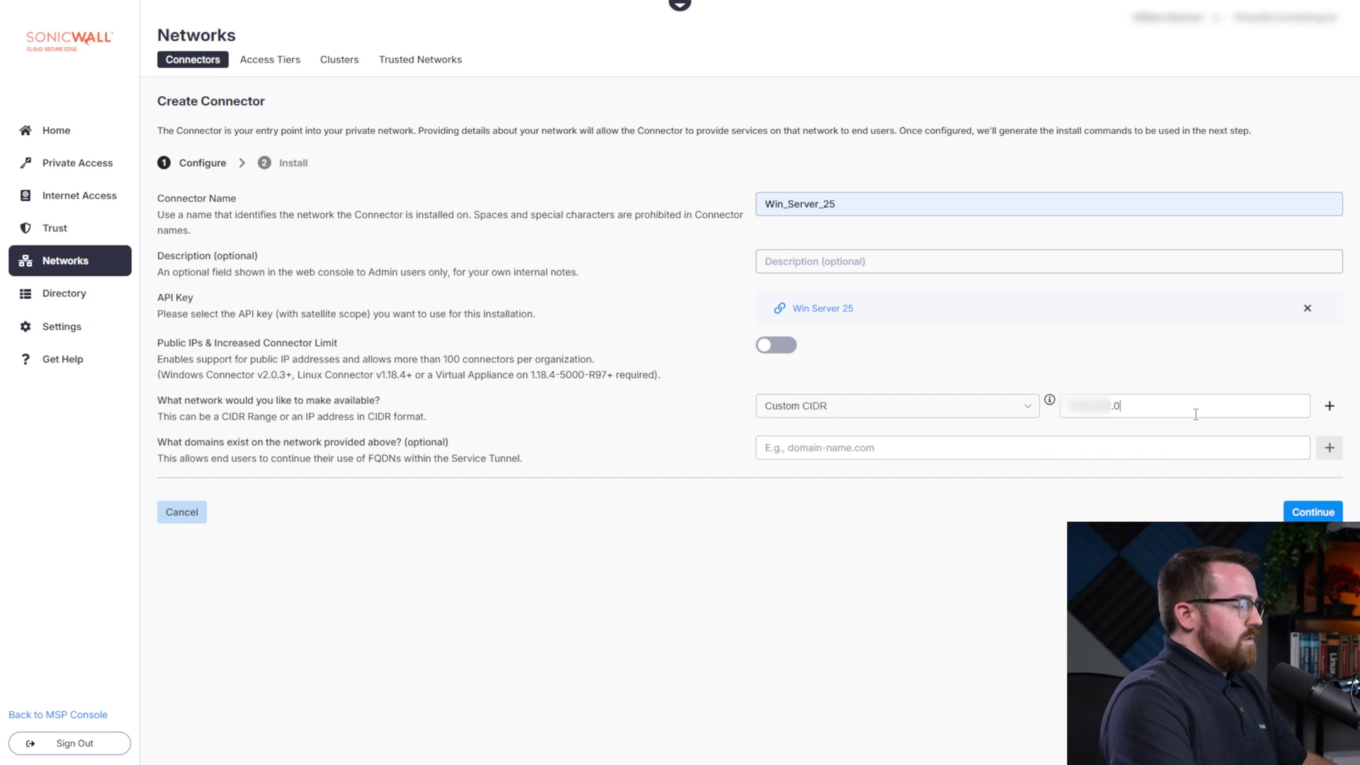
pyautogui.write('/24')
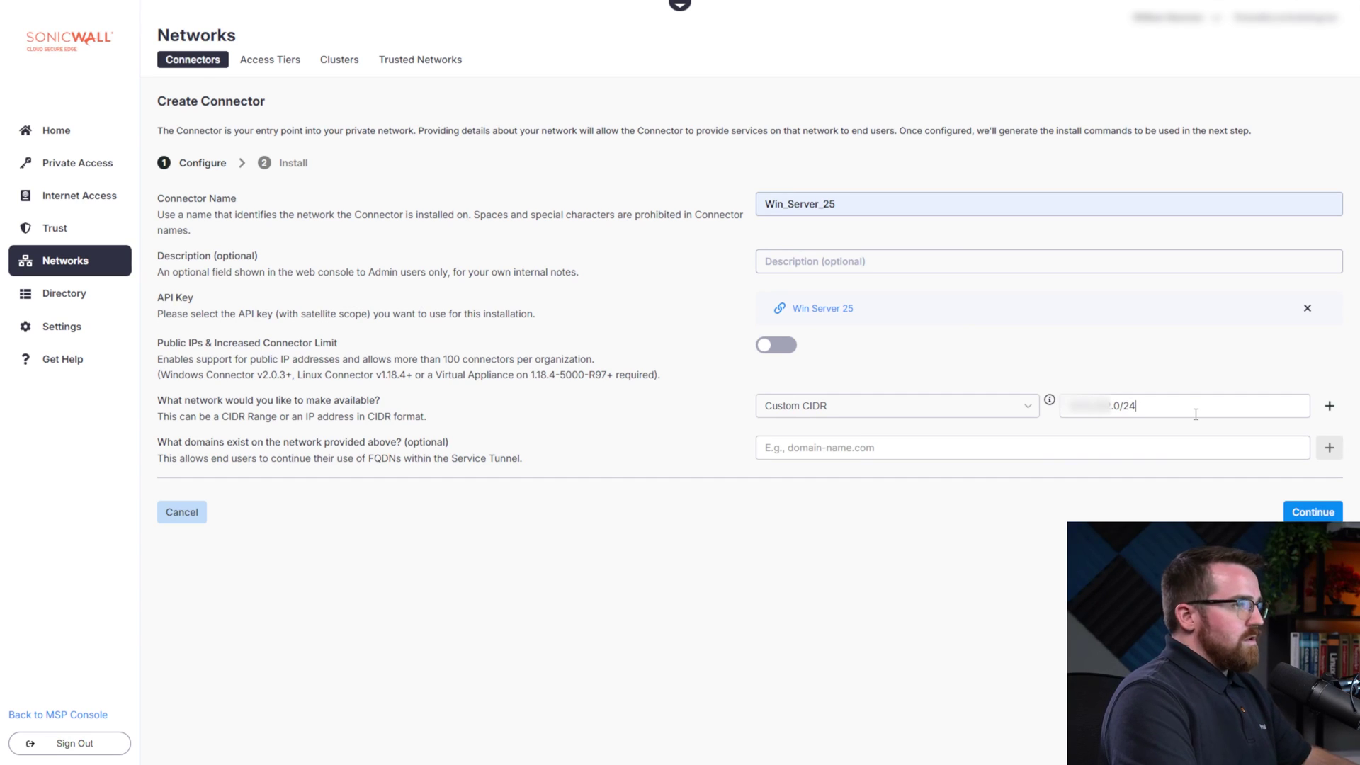
pyautogui.press('Return')
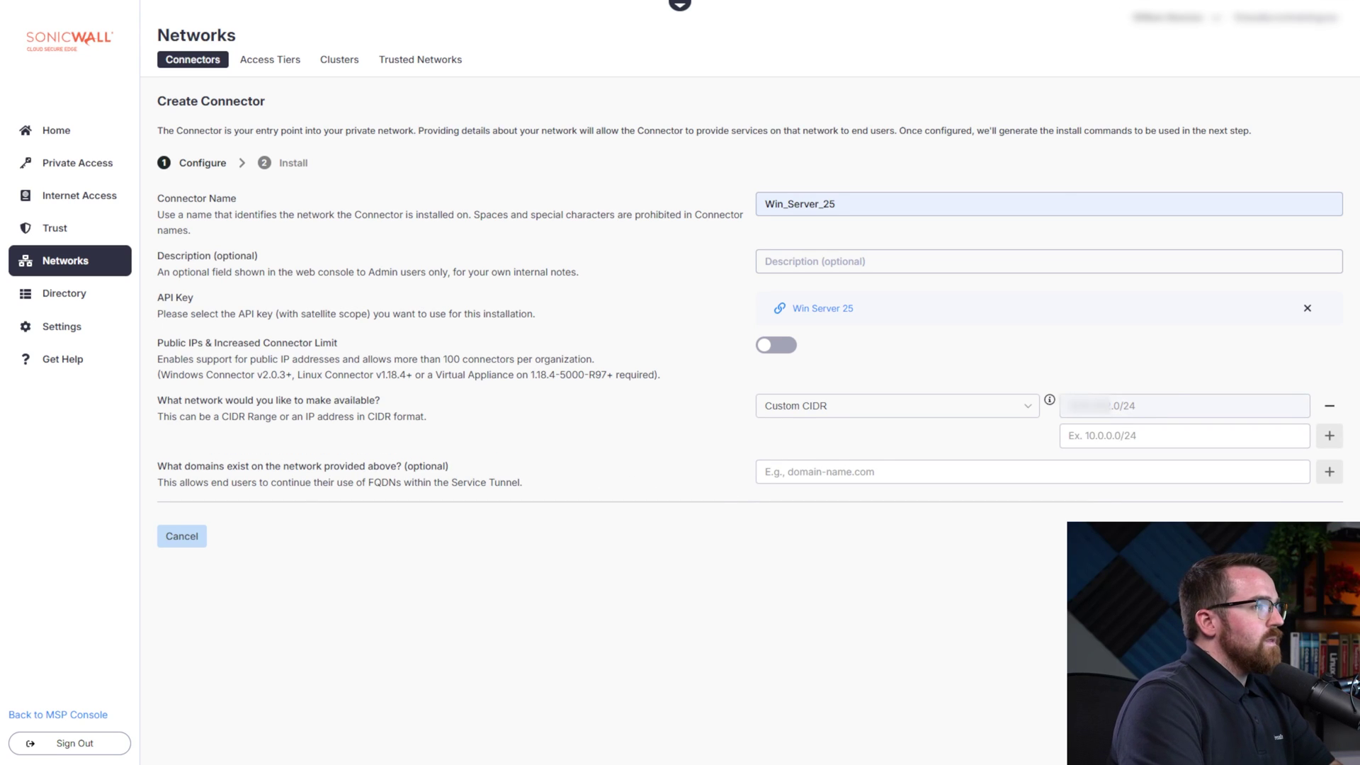
# Continue to the Windows Server install instructions and copy the installer download link
pyautogui.click(1310, 536)
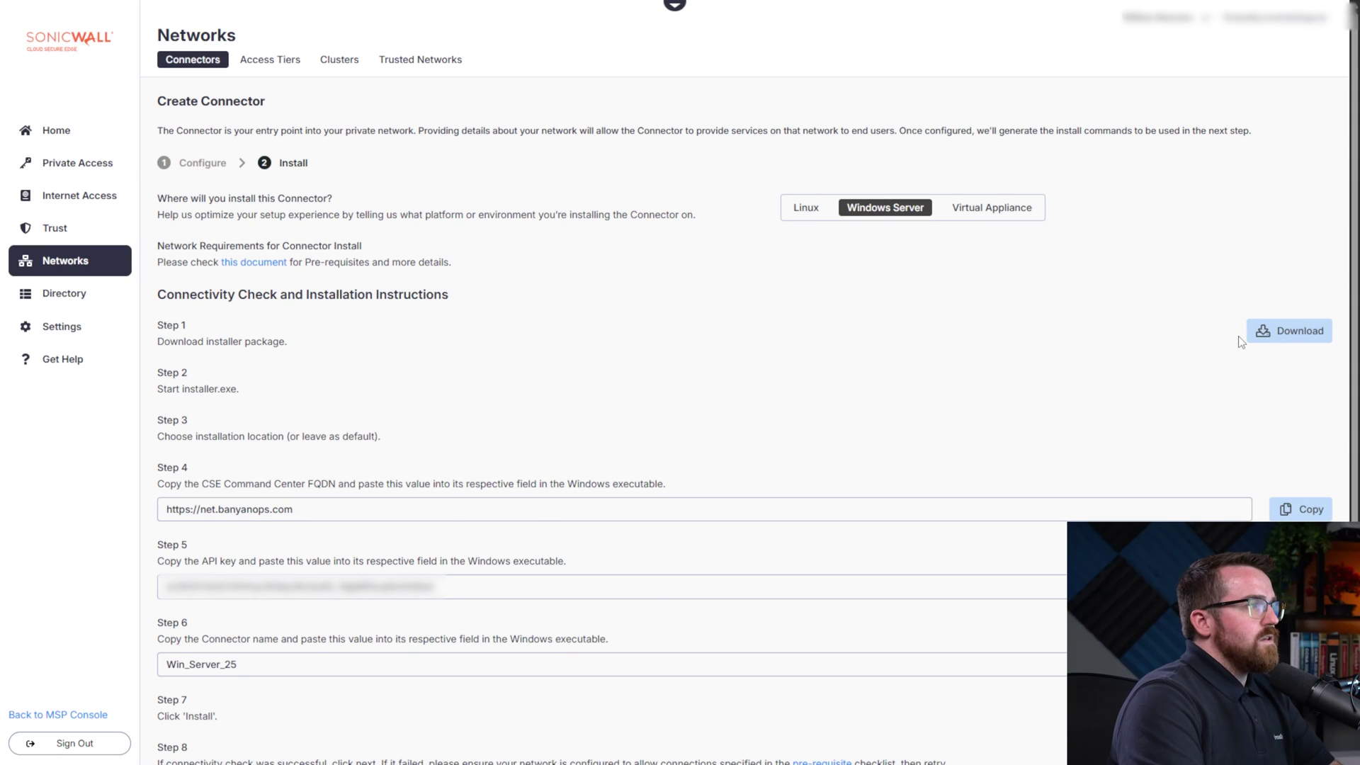
pyautogui.rightClick(1279, 330)
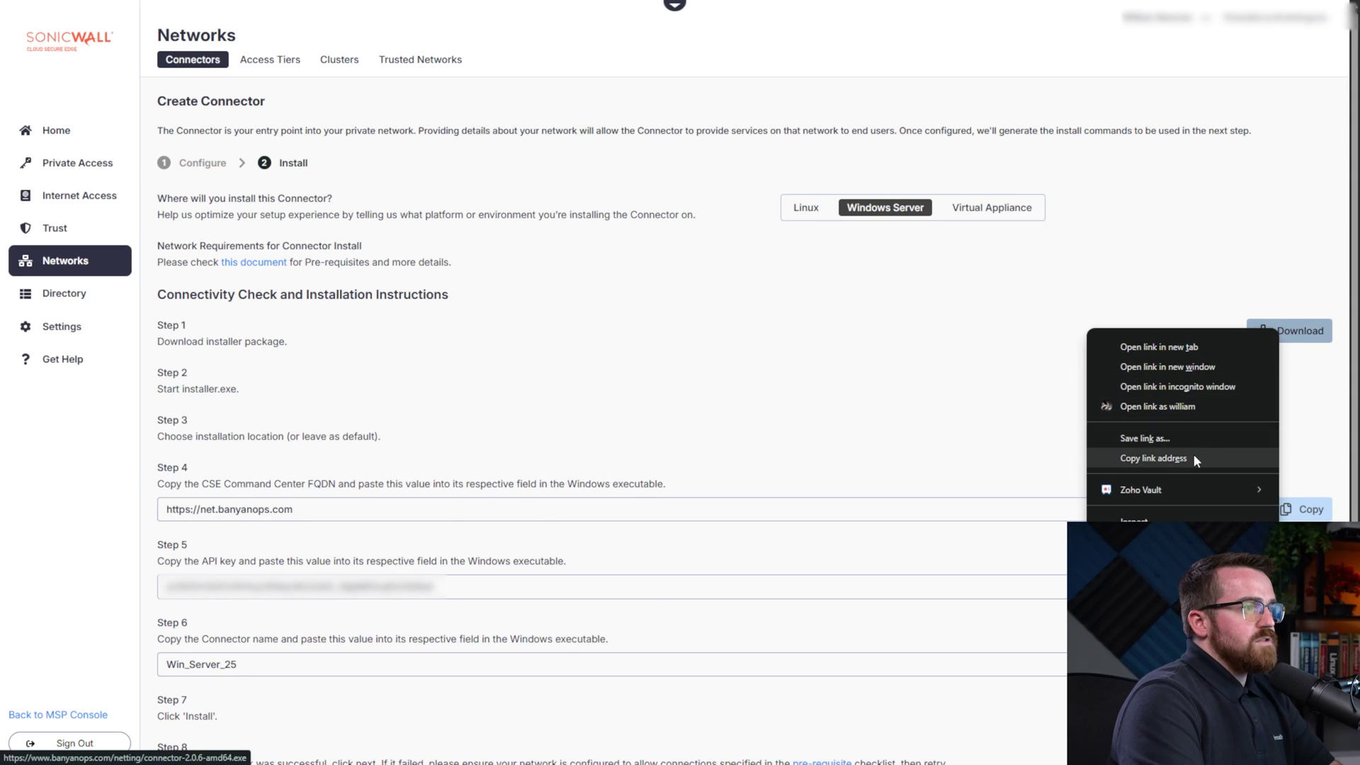
pyautogui.click(1153, 458)
# On the remote Windows Server, paste the installer link into Edge and download connector-2.0.6-amd64.exe
pyautogui.hotkey('alt', 'Tab')
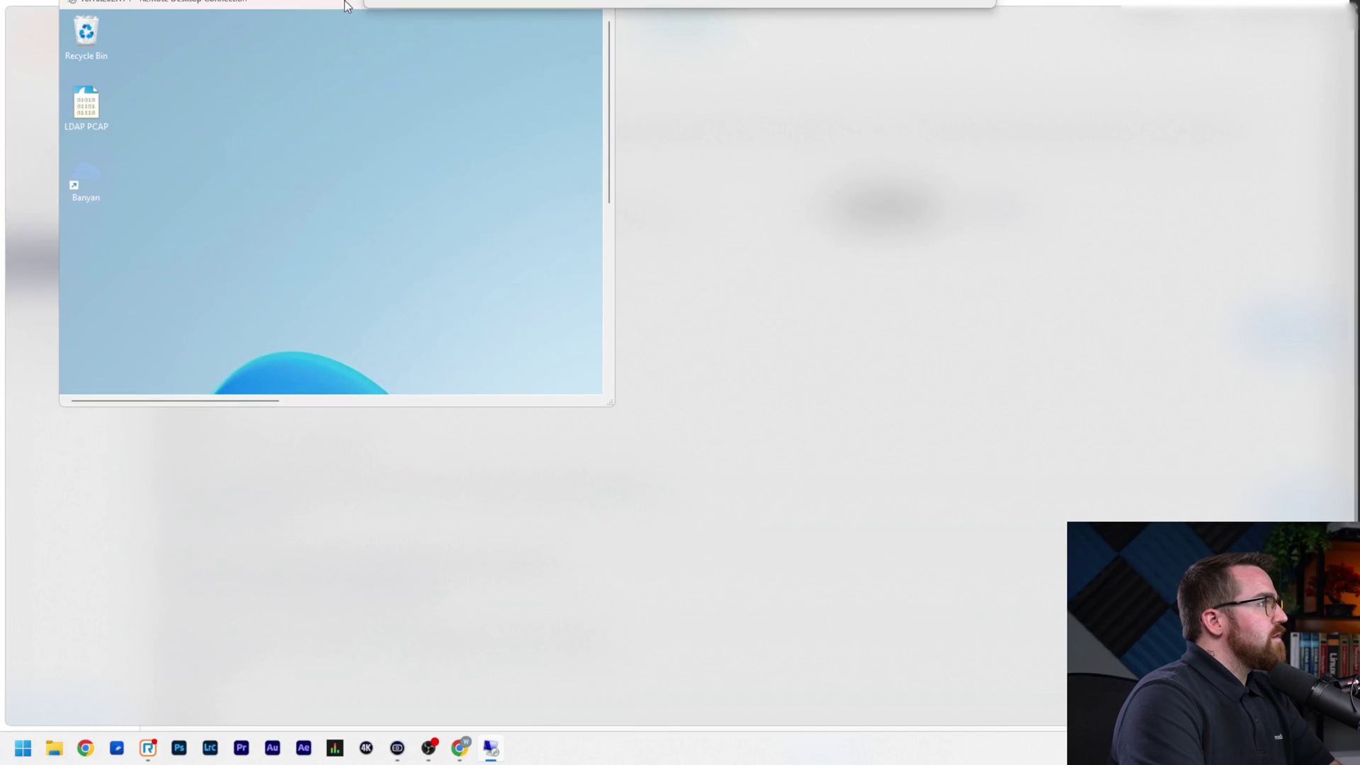
pyautogui.click(808, 746)
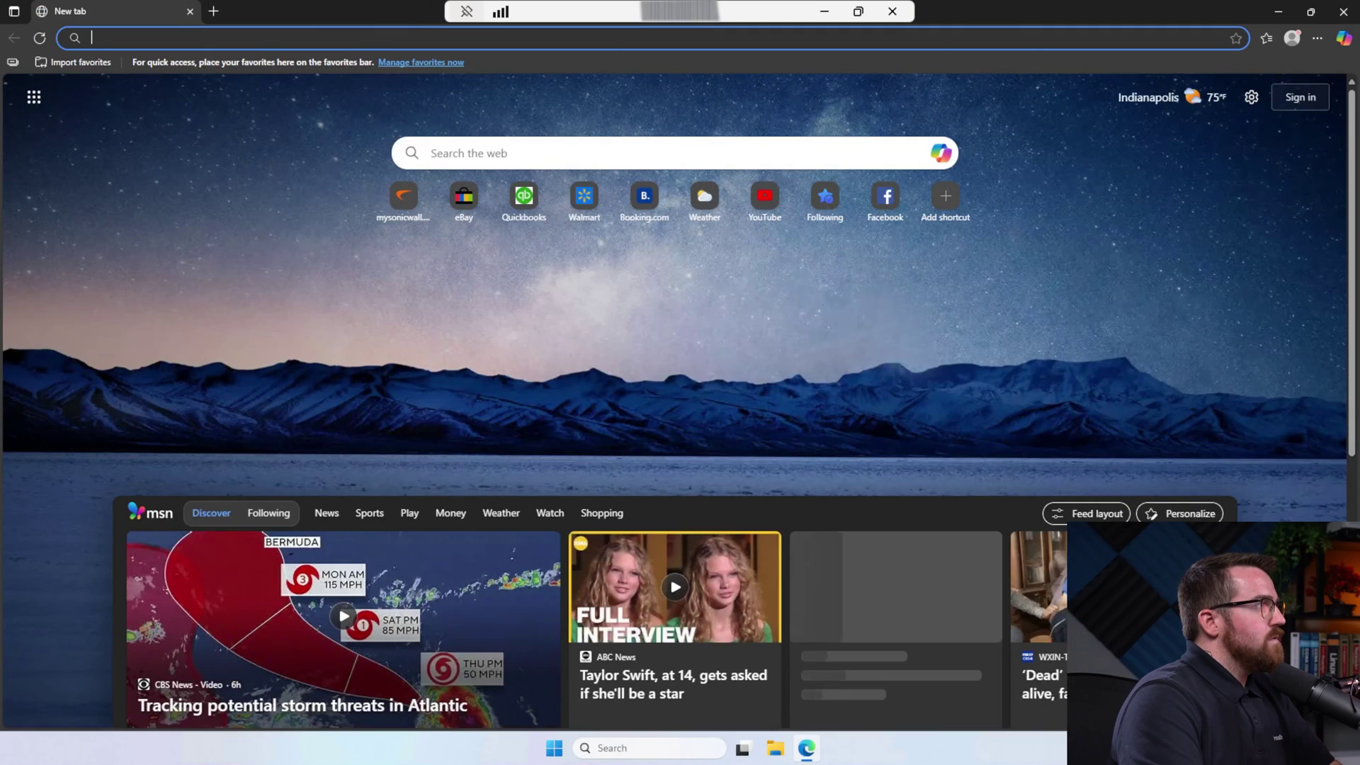
pyautogui.rightClick(206, 37)
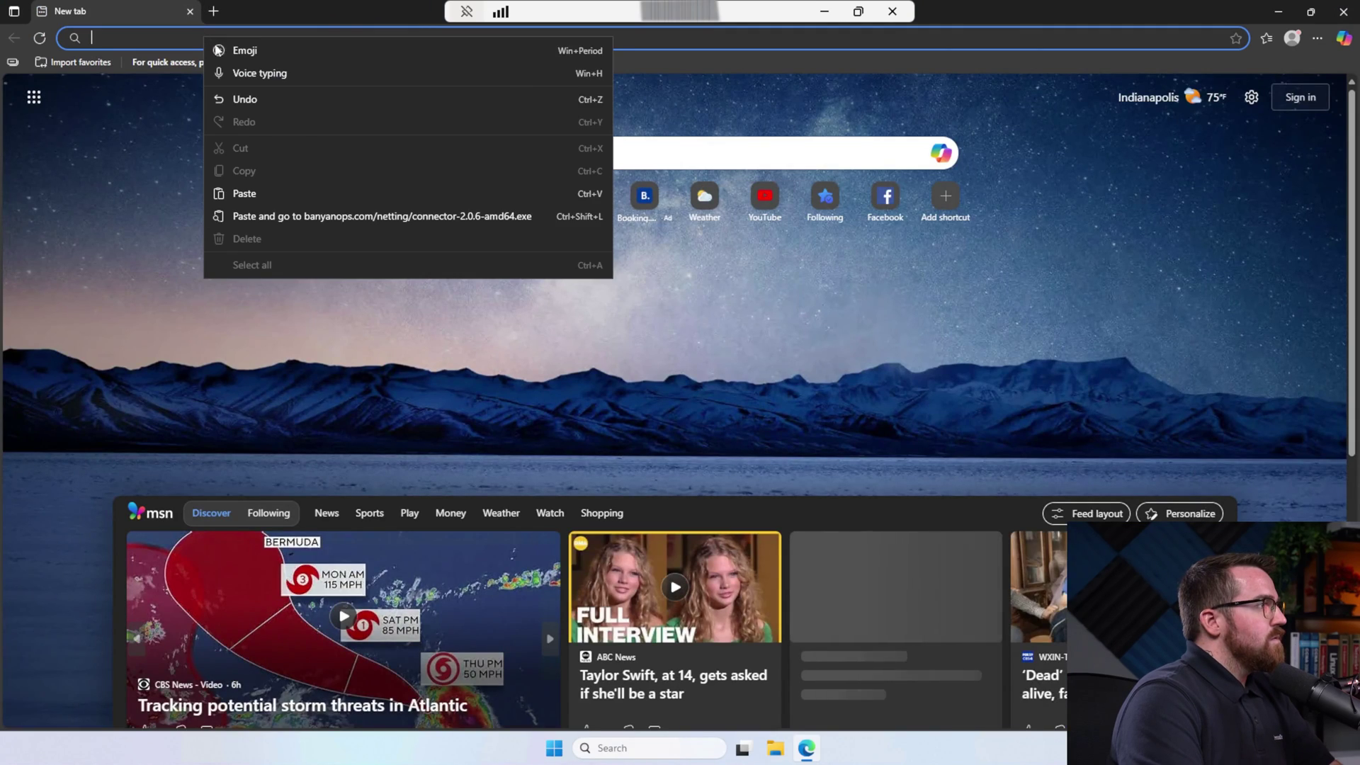
pyautogui.click(287, 216)
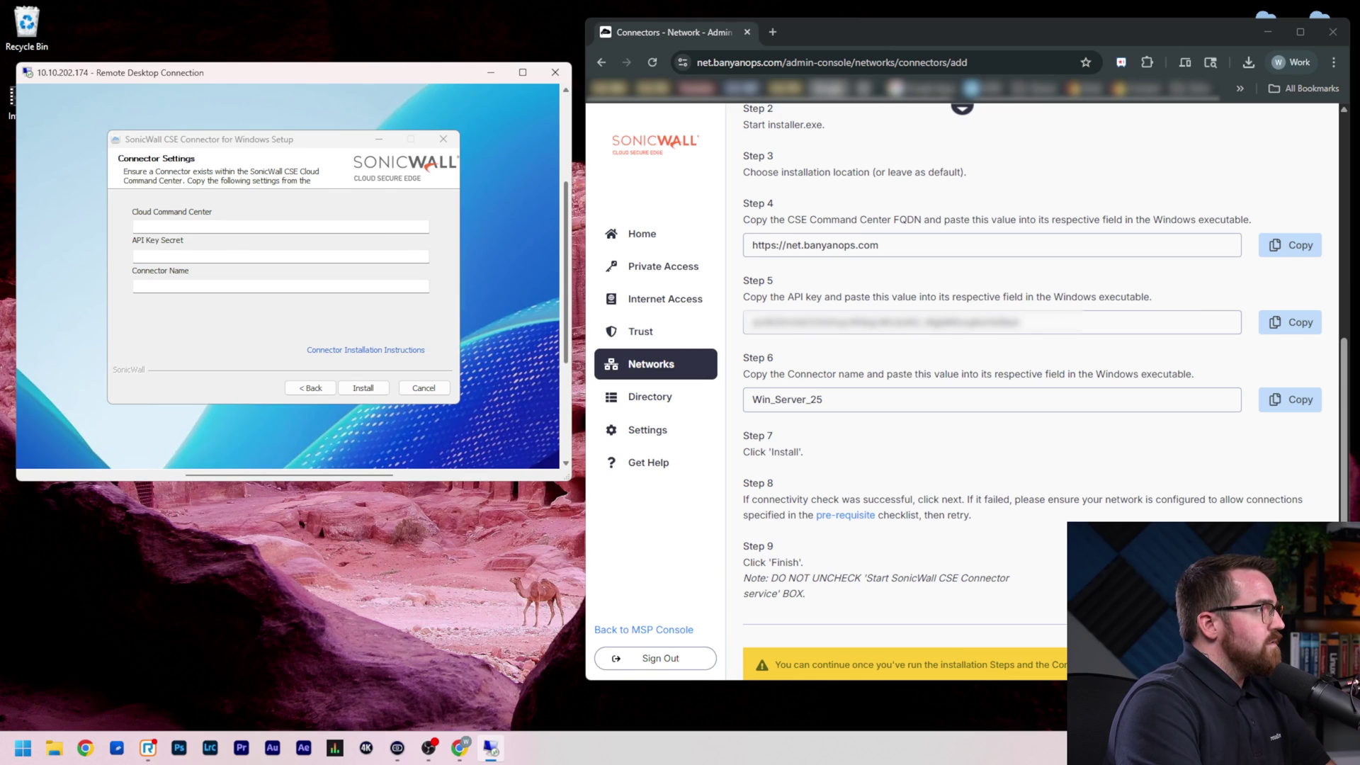
# Copy the console URL, API key and connector name Win_Server_25 into the setup fields
pyautogui.tripleClick(898, 248)
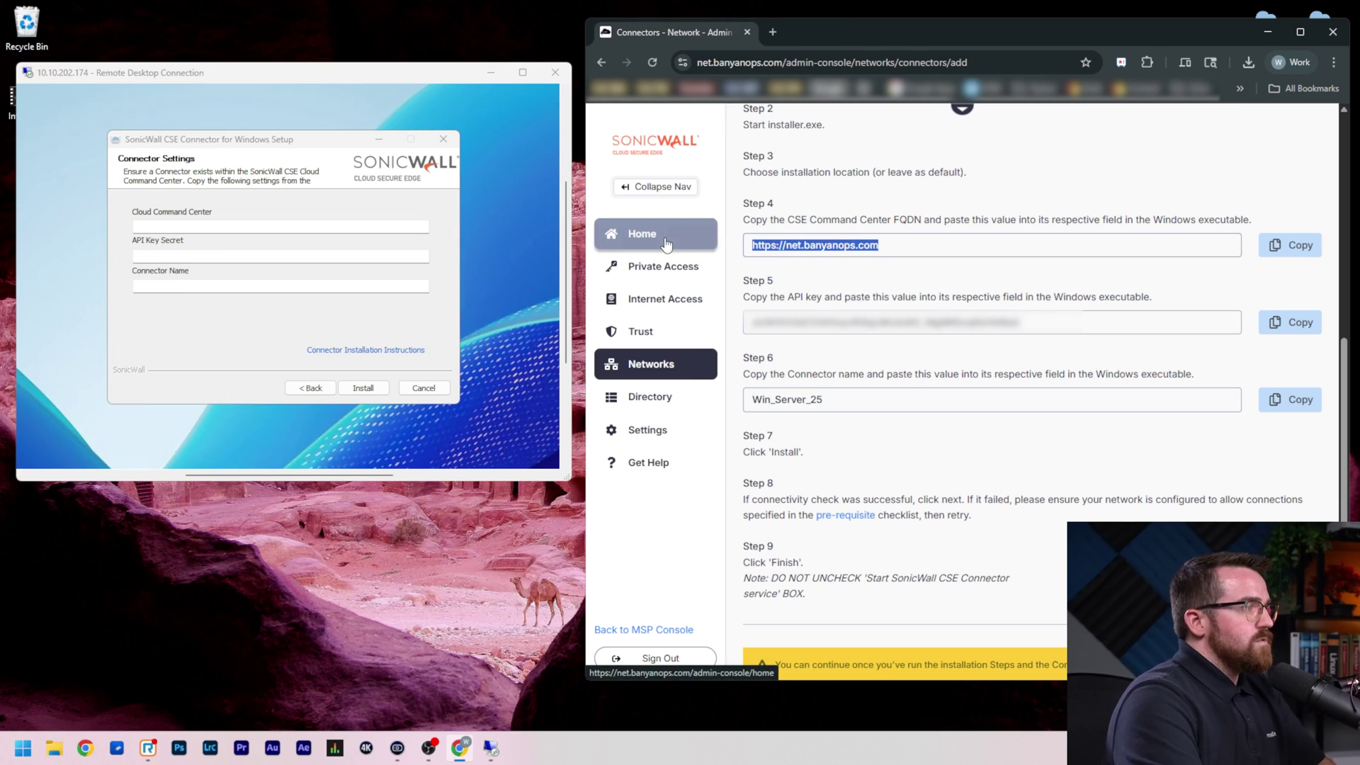
pyautogui.click(281, 227)
pyautogui.hotkey('ctrl', 'v')
pyautogui.tripleClick(991, 323)
pyautogui.hotkey('ctrl', 'c')
pyautogui.click(280, 256)
pyautogui.hotkey('ctrl', 'v')
pyautogui.tripleClick(787, 400)
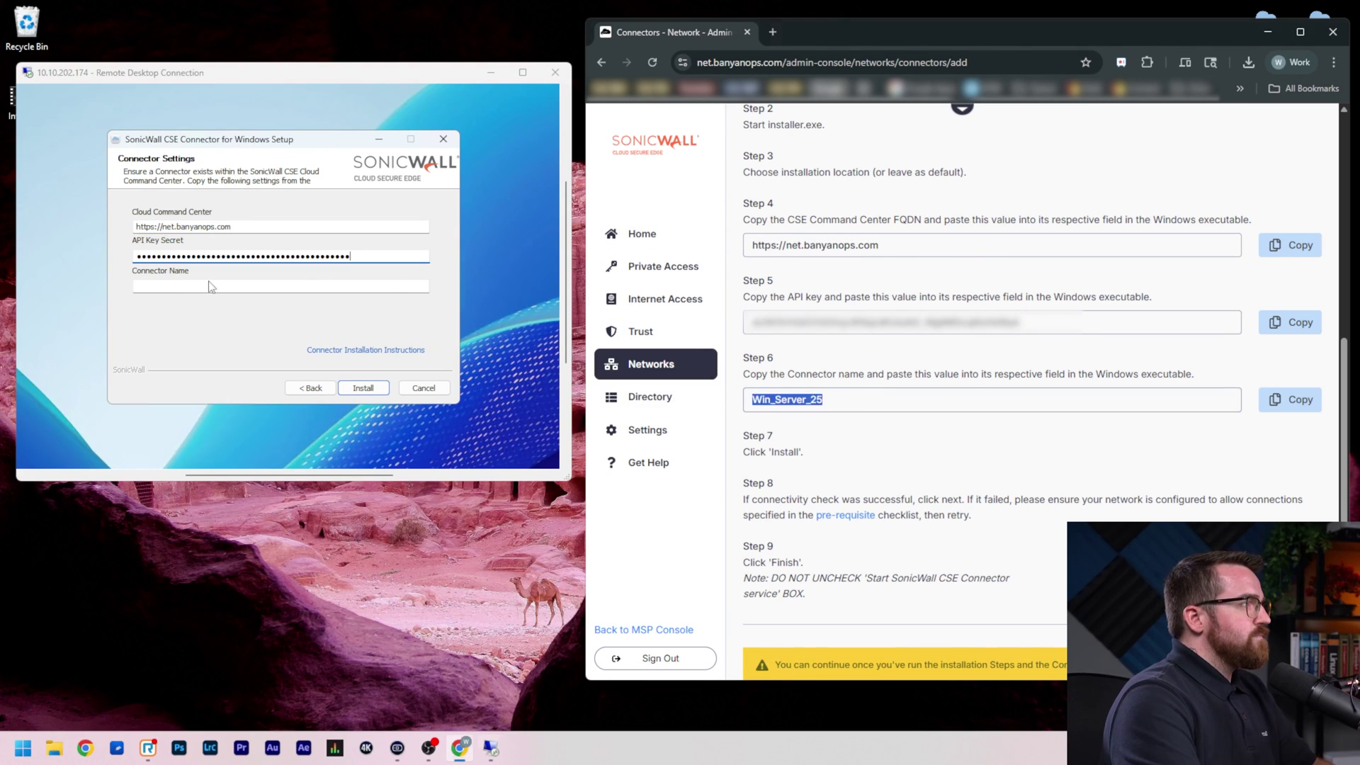
pyautogui.click(210, 286)
pyautogui.hotkey('ctrl', 'v')
# Install the connector and proceed once the cloud connectivity check succeeds
pyautogui.click(363, 388)
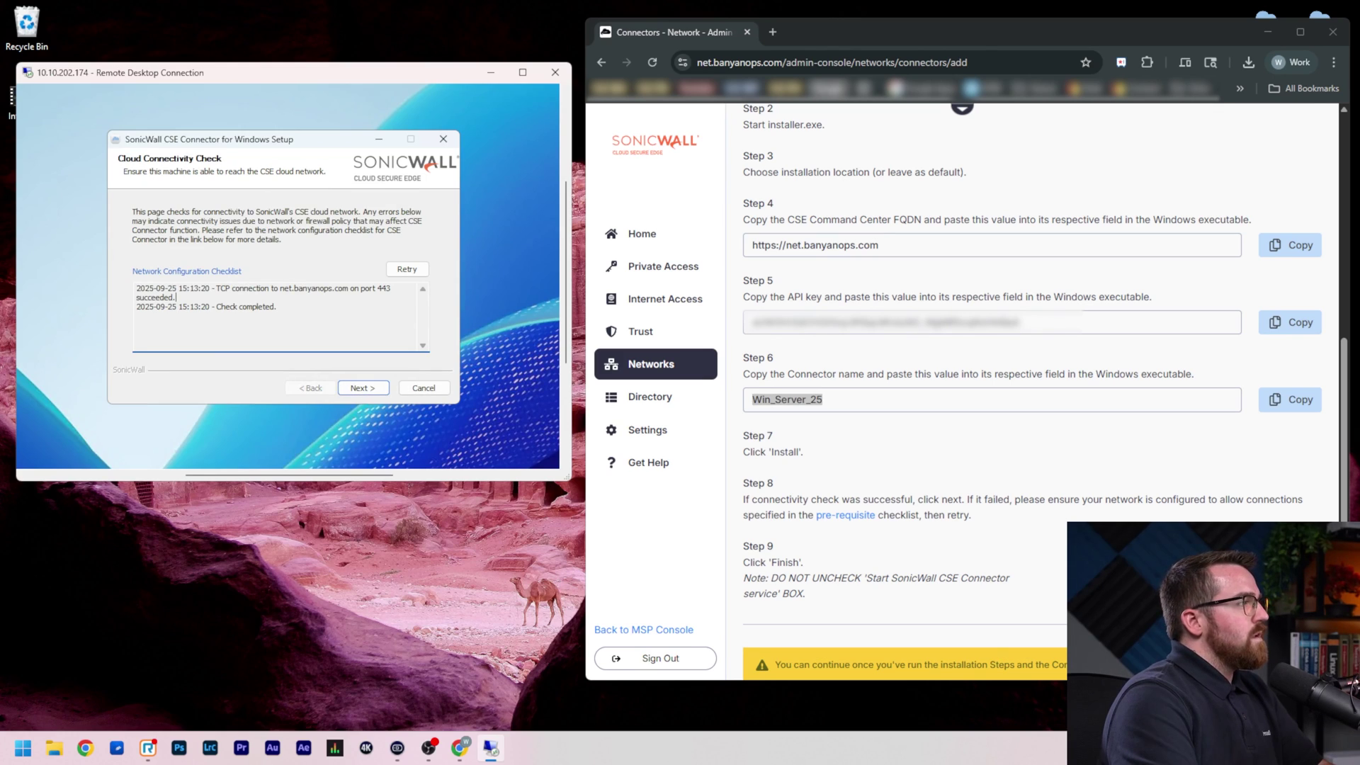
pyautogui.moveTo(160, 297); pyautogui.dragTo(137, 297)
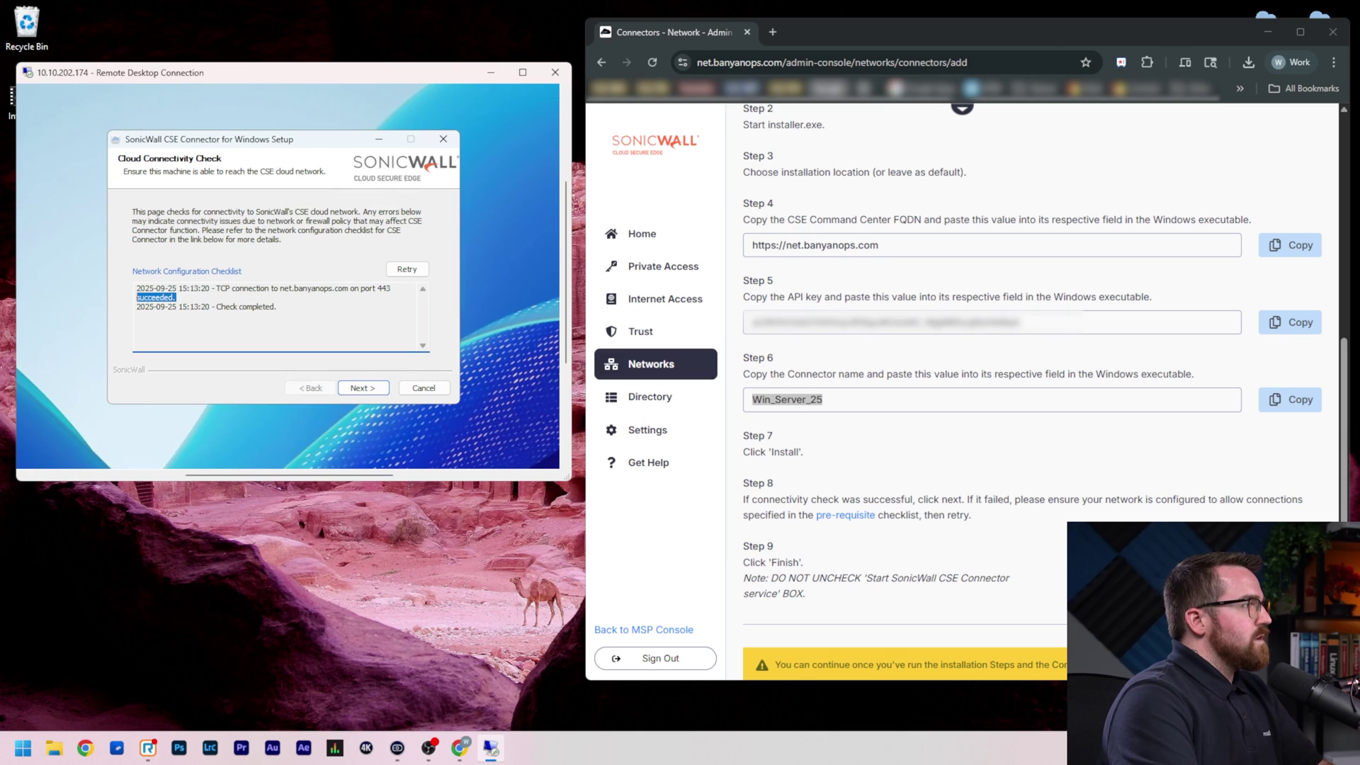
pyautogui.click(386, 393)
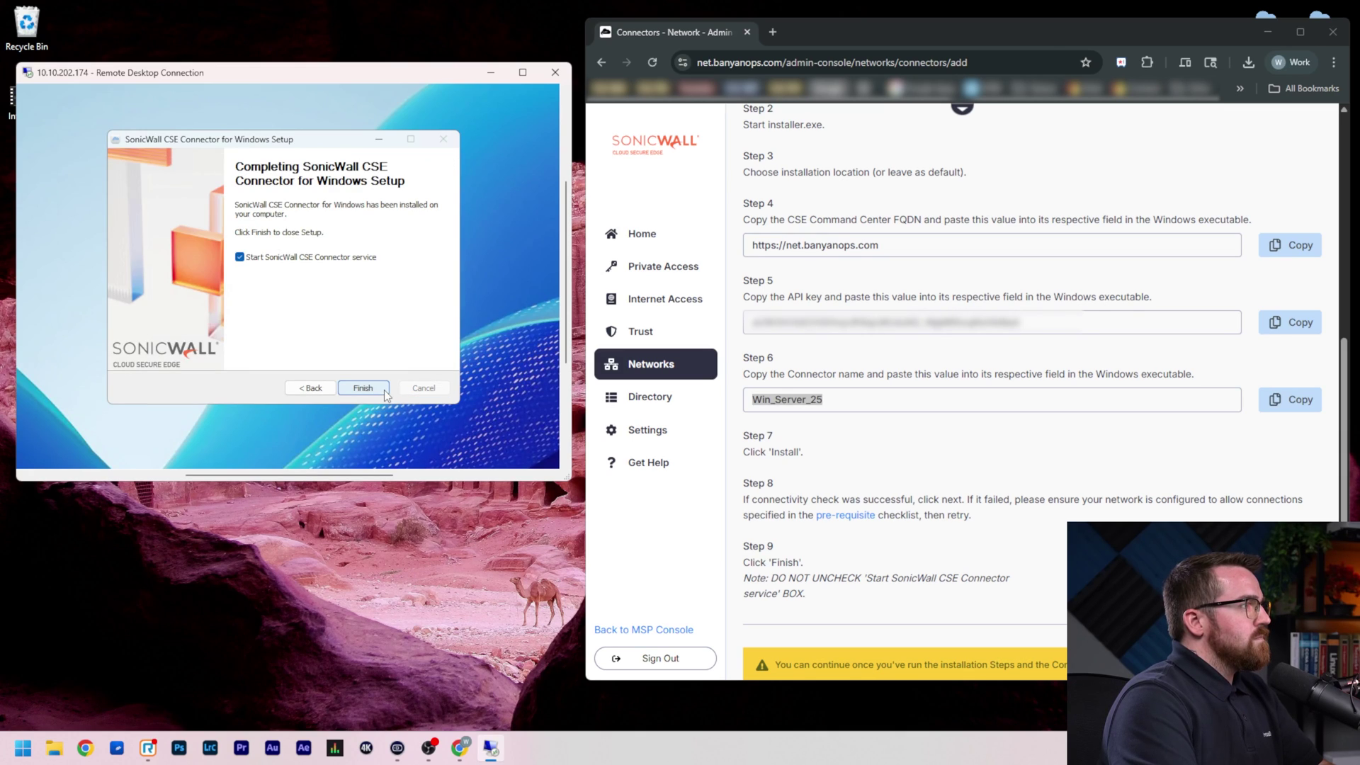
# Finish the connector setup and go to the console's End User identity settings
pyautogui.click(377, 391)
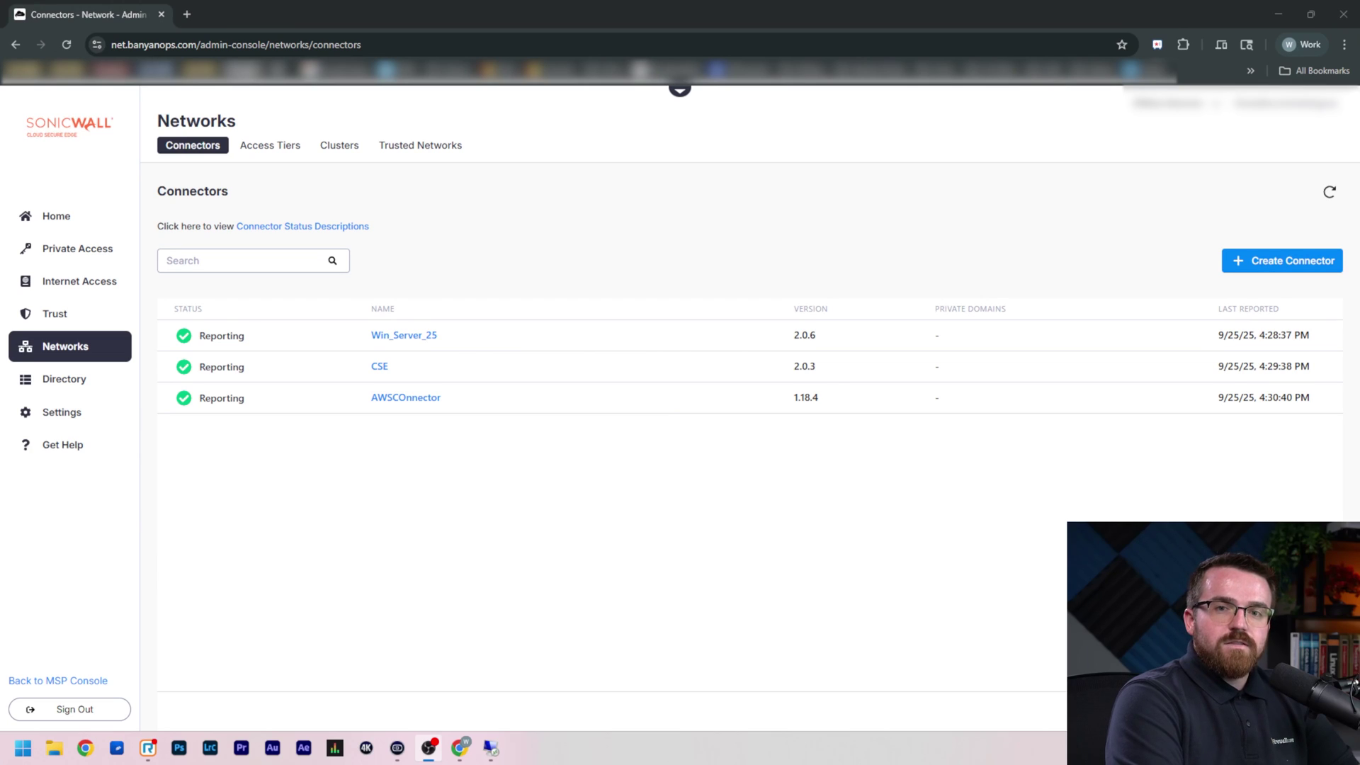
pyautogui.click(79, 423)
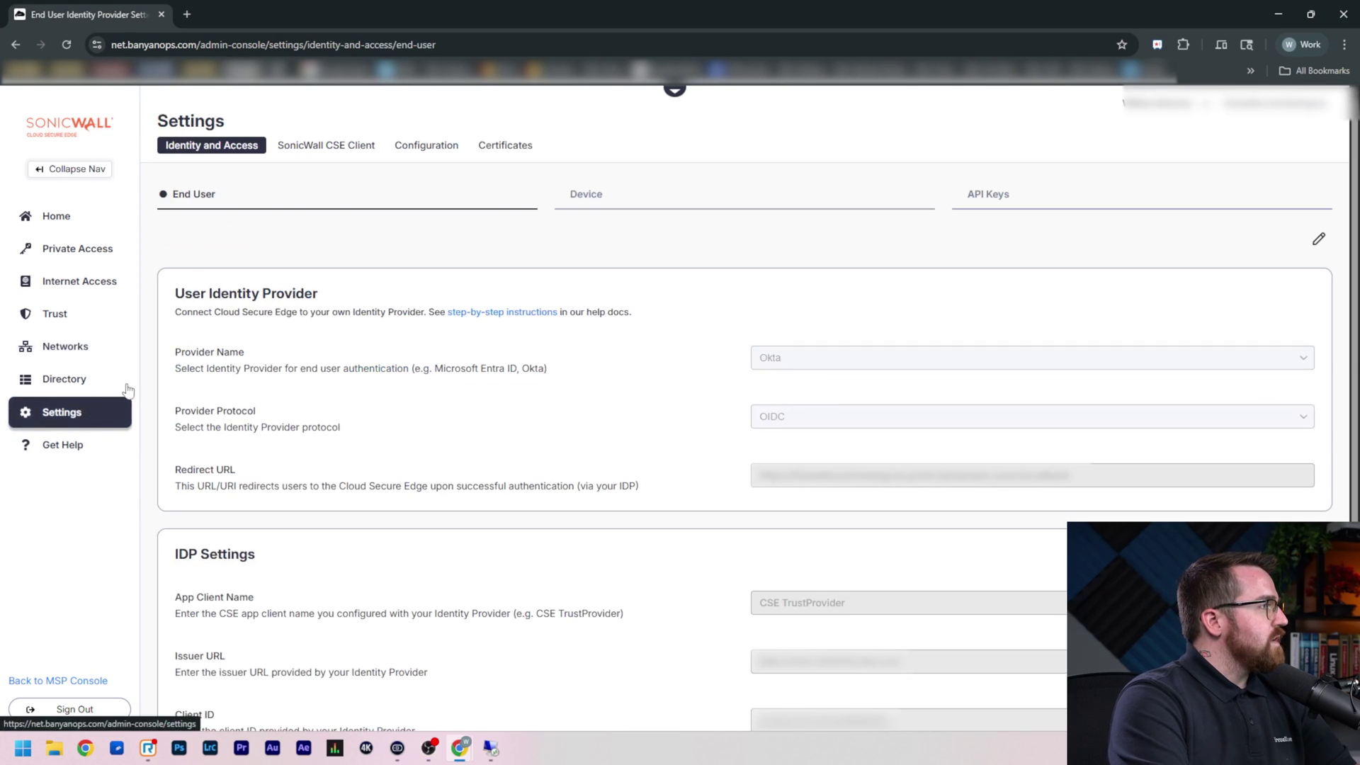
# Edit the identity provider to Microsoft Active Directory (On-Premise) using connector Win_Server_25
pyautogui.click(1318, 239)
pyautogui.click(838, 368)
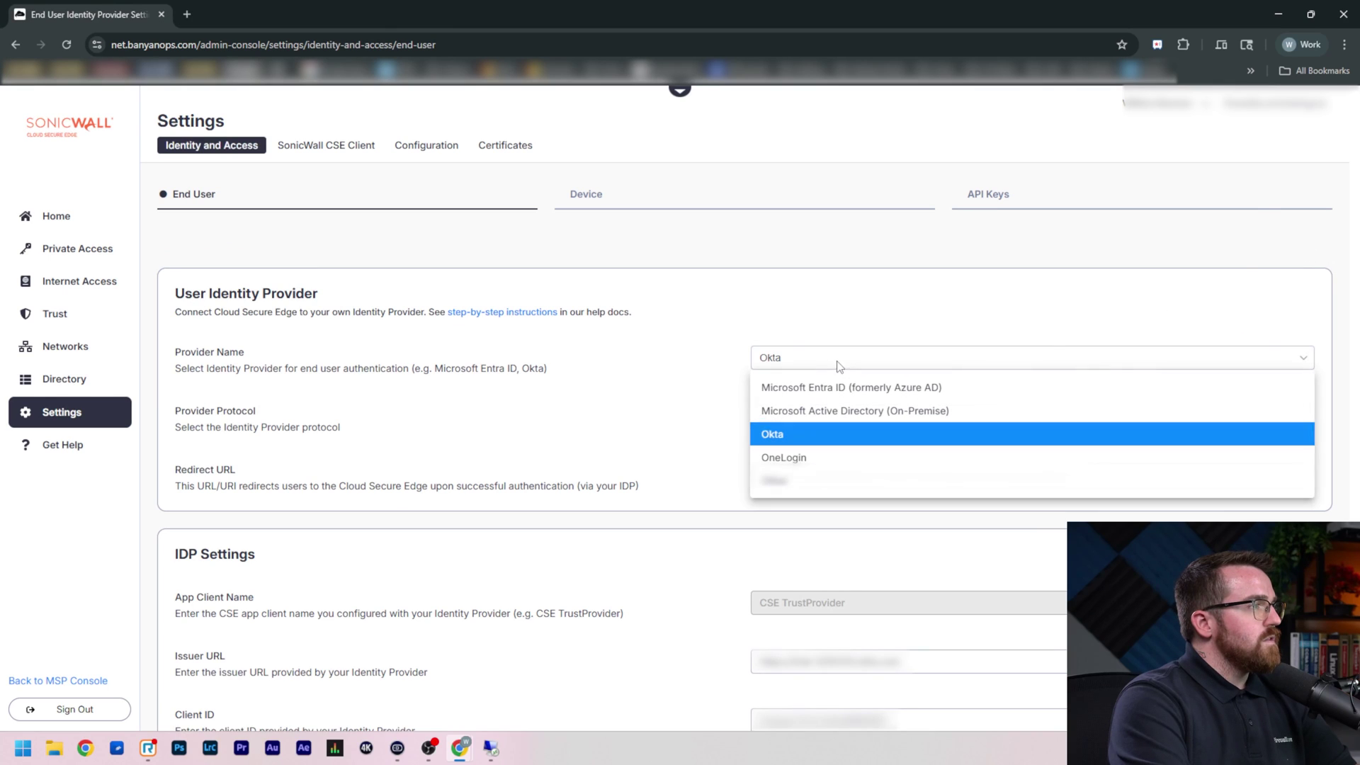
pyautogui.click(876, 411)
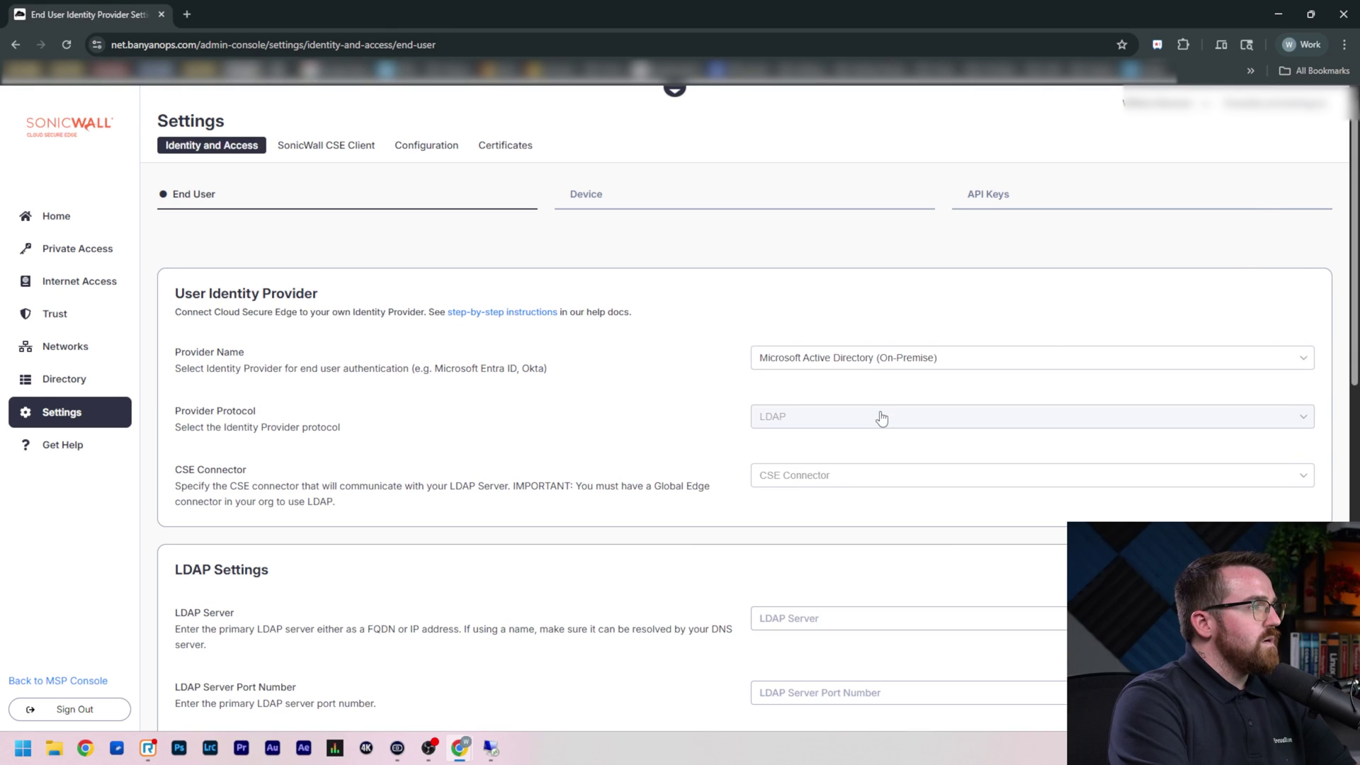
pyautogui.click(816, 483)
pyautogui.click(833, 506)
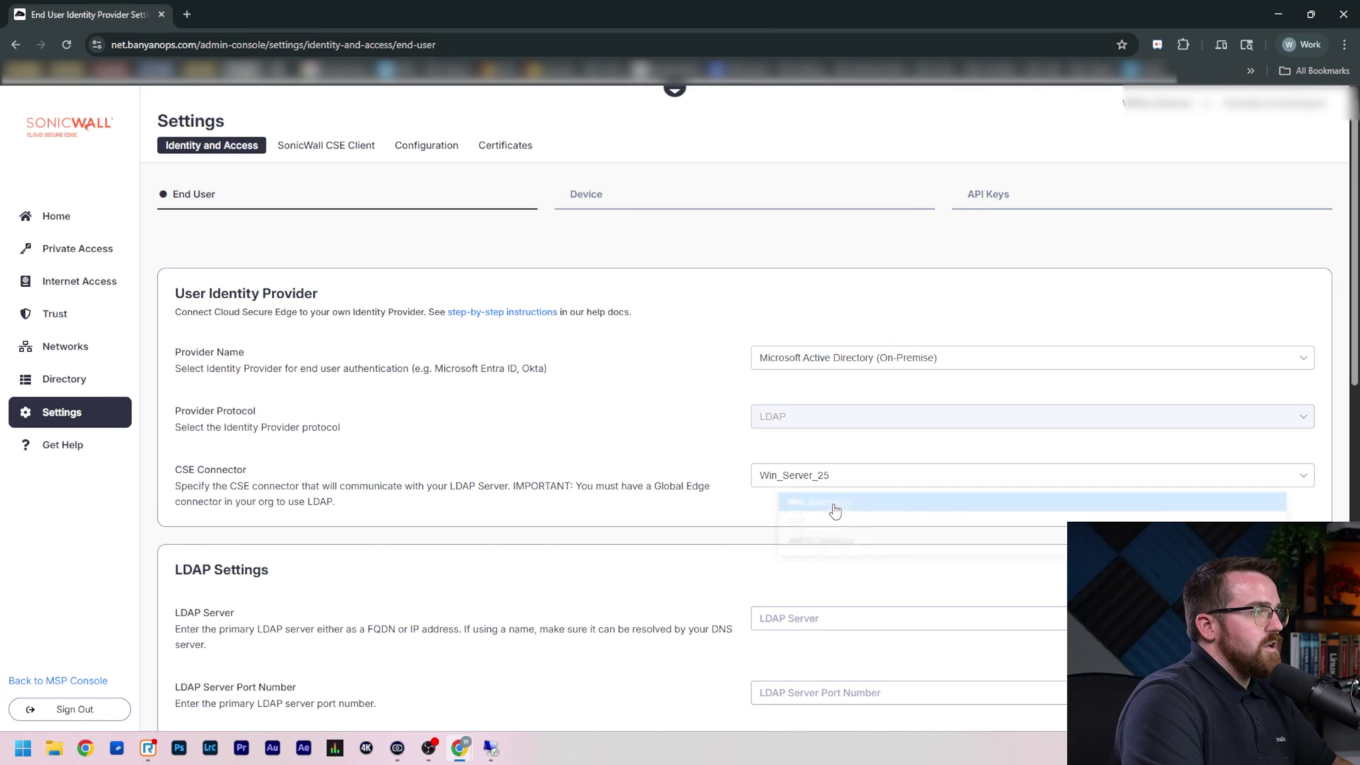
# Fill in the suggested LDAP server address and port 389
pyautogui.scroll(-2, 843, 489)
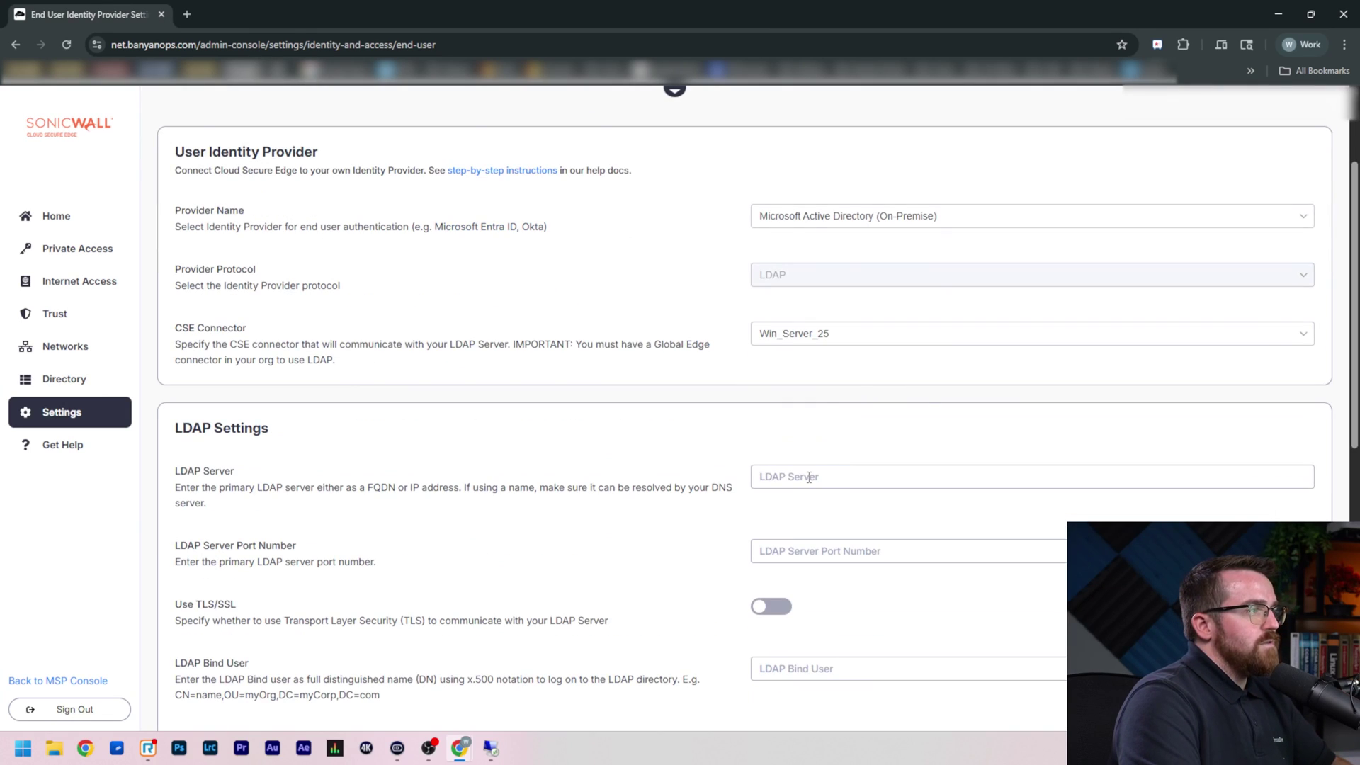
pyautogui.click(808, 476)
pyautogui.click(860, 515)
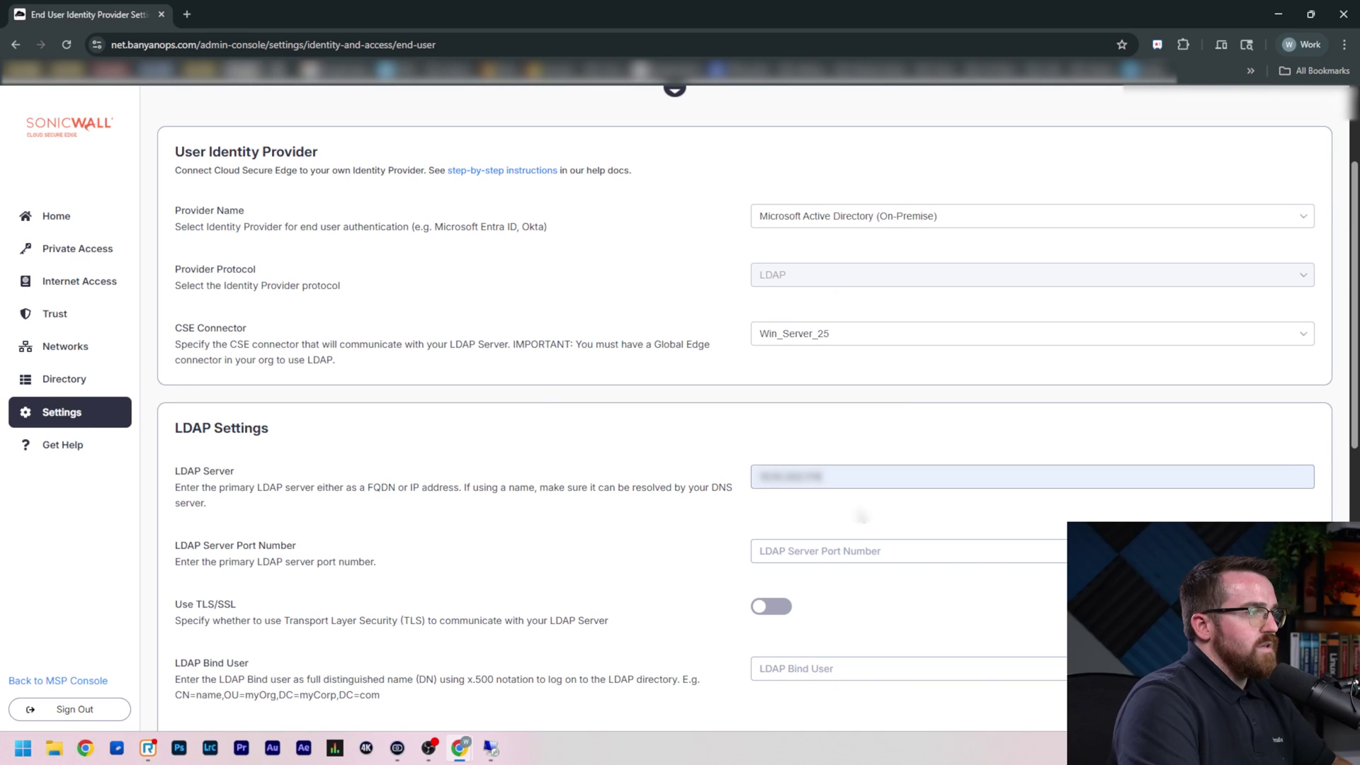
pyautogui.scroll(-1, 859, 515)
pyautogui.click(852, 484)
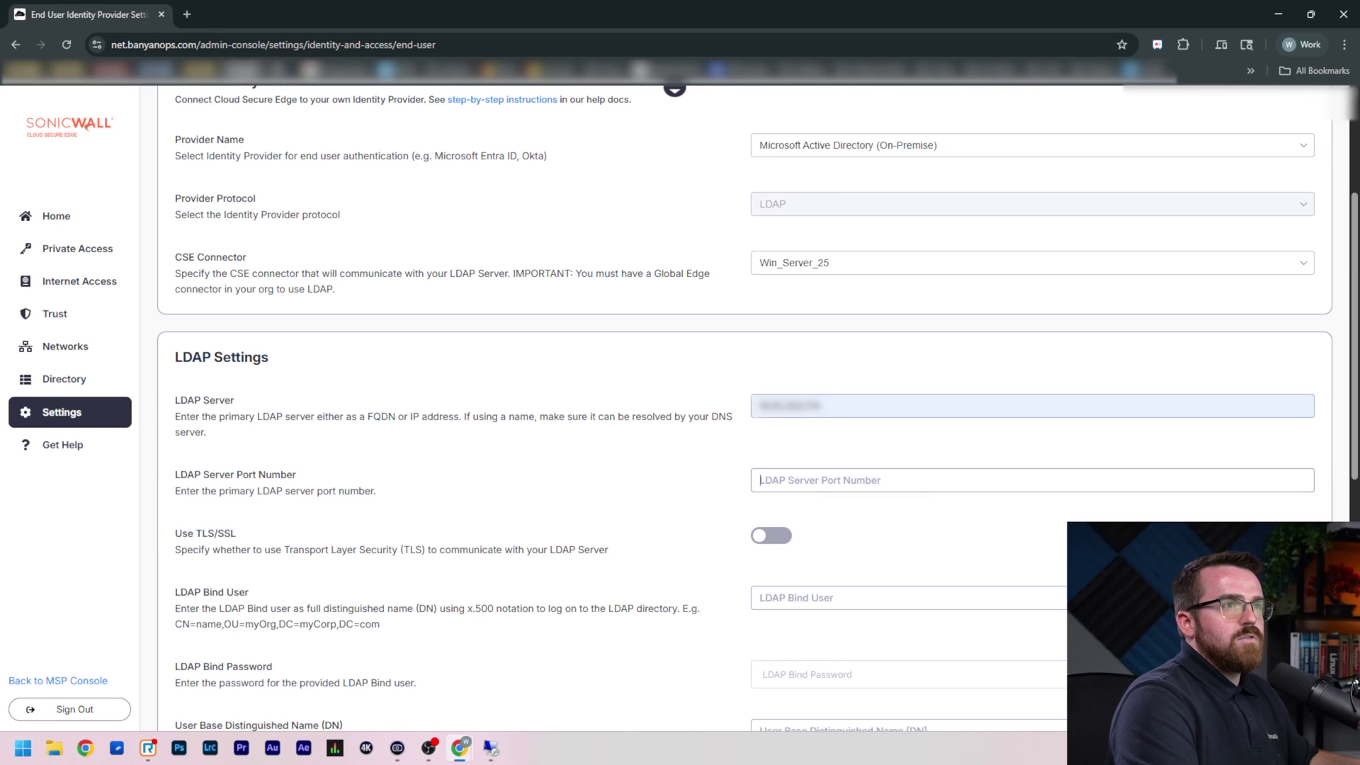
pyautogui.write('389')
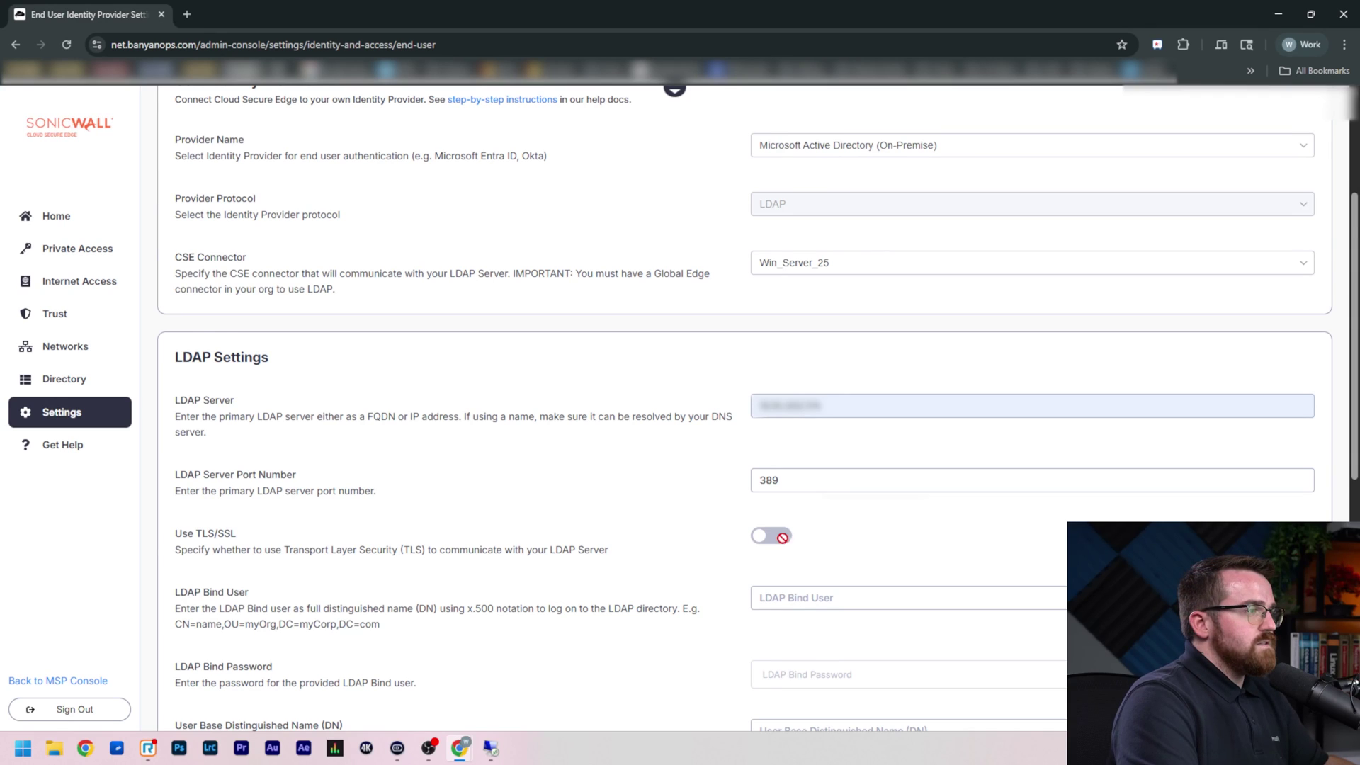
pyautogui.scroll(-2, 793, 532)
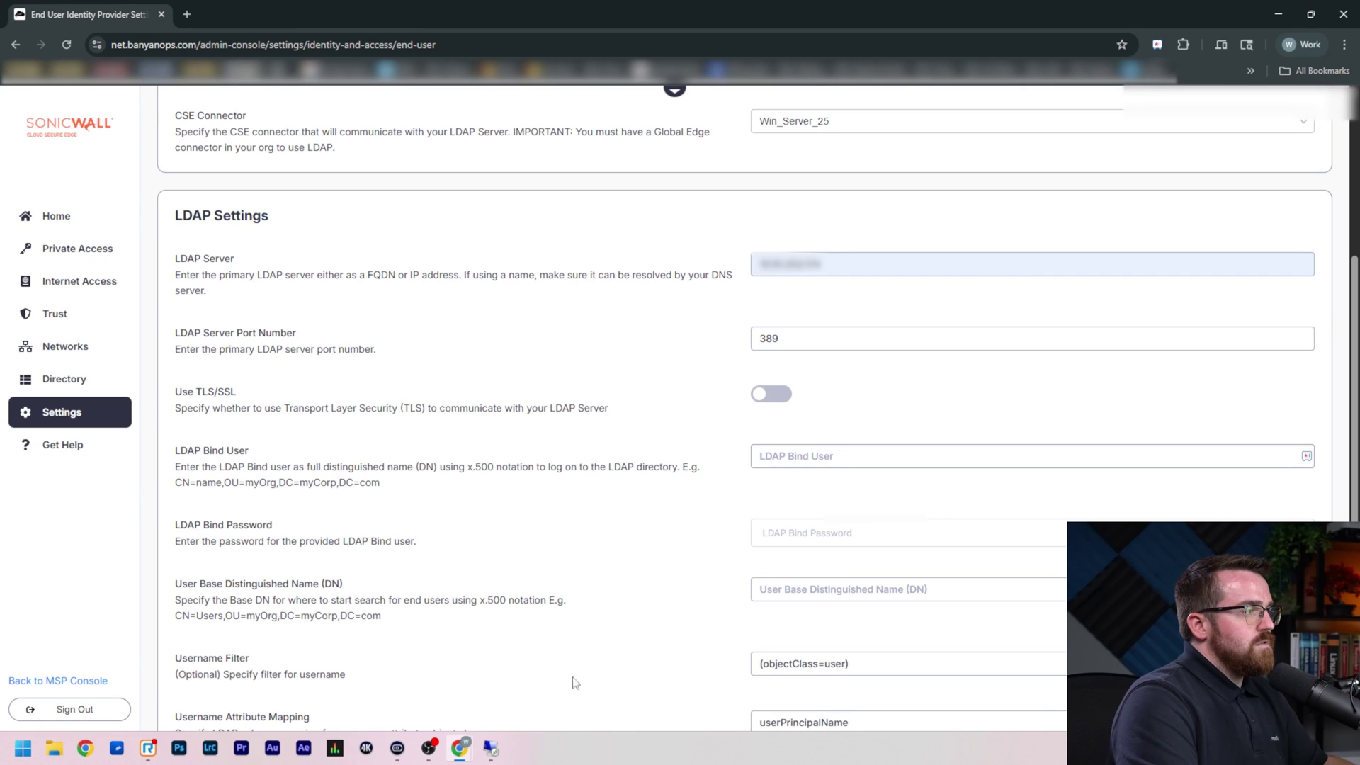
pyautogui.click(491, 752)
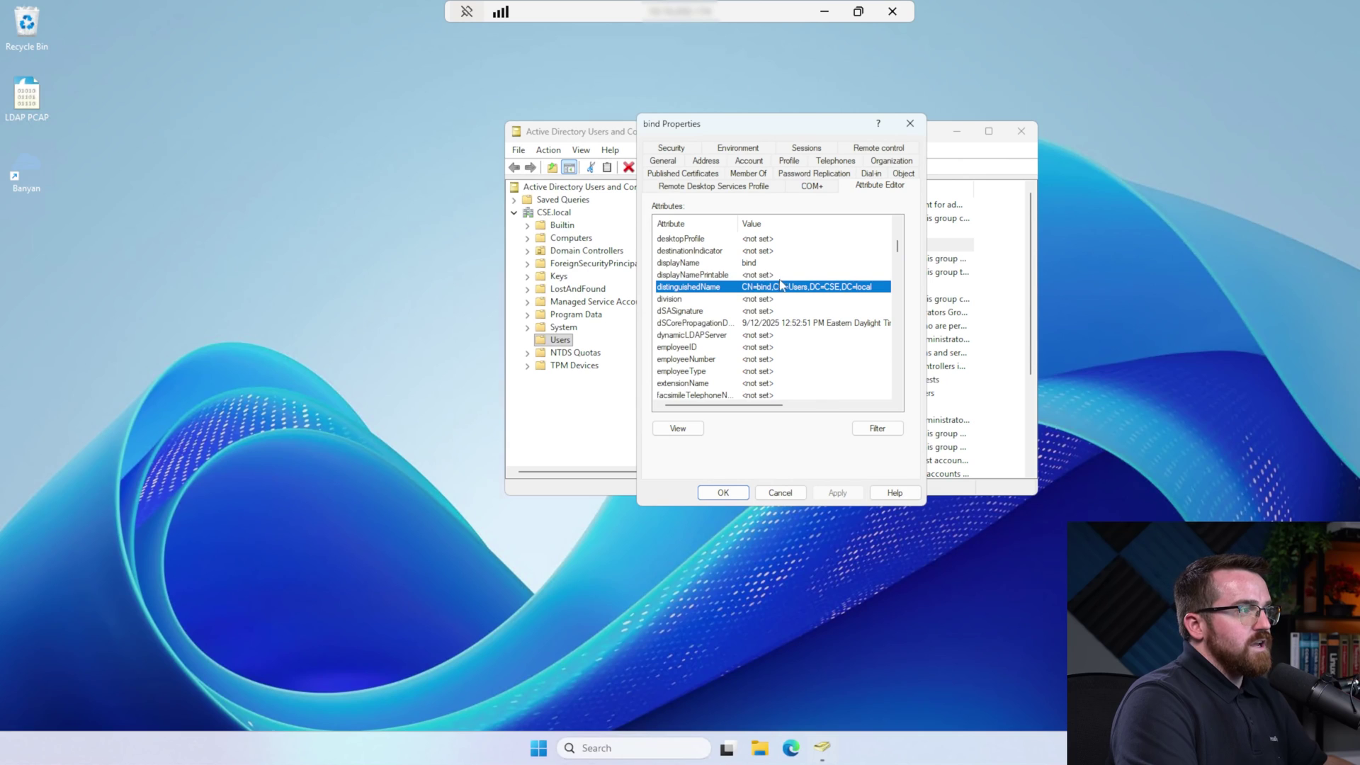
pyautogui.click(823, 11)
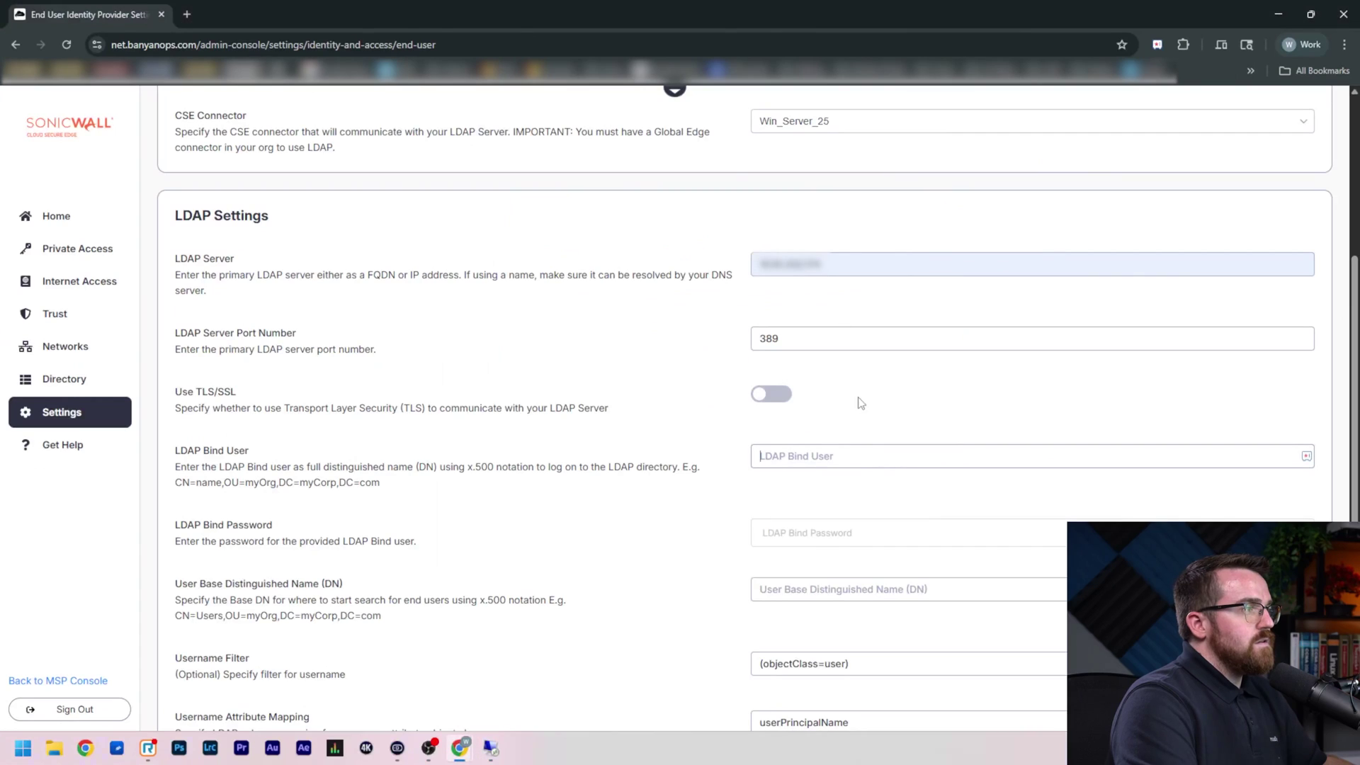
# Set LDAP Bind User to CN=bind,CN=Users,DC=CSE,DC=local and enter the bind password
pyautogui.press('super+v')
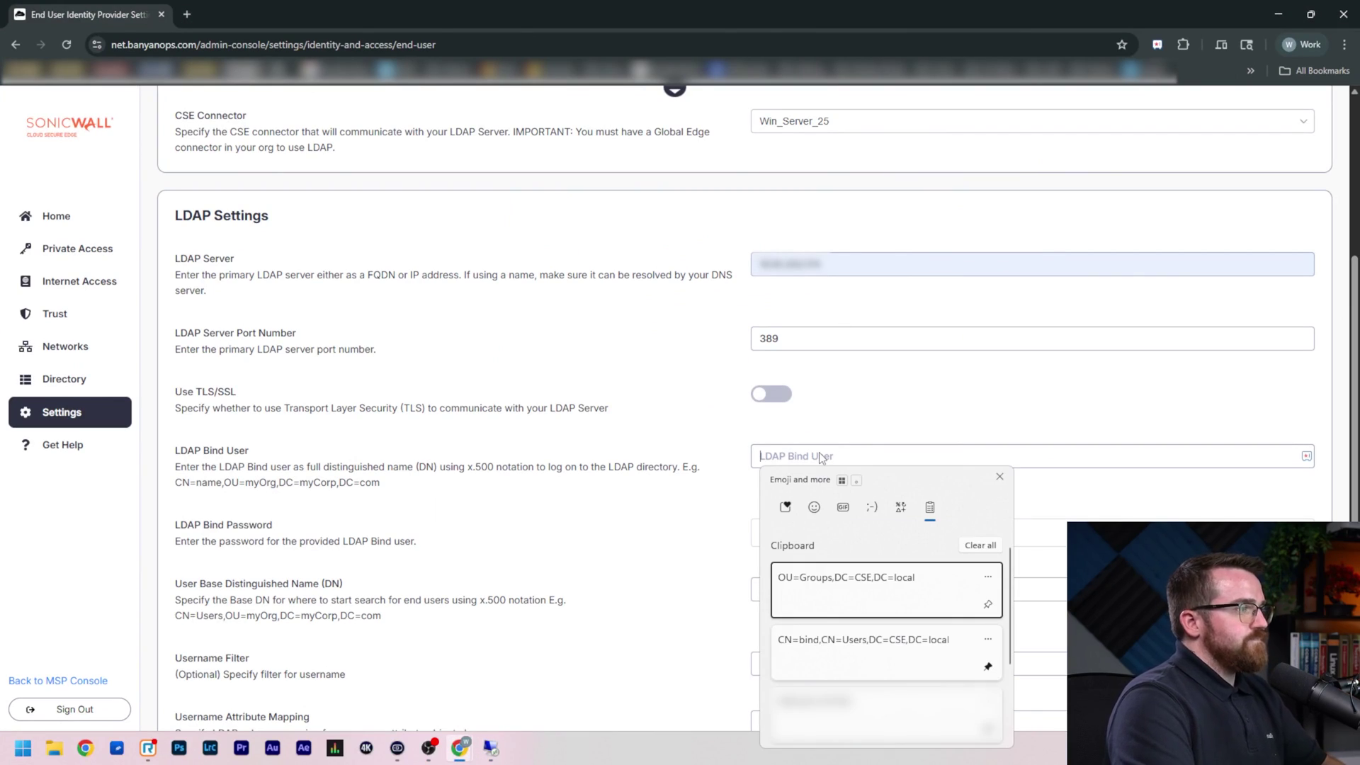
pyautogui.click(869, 657)
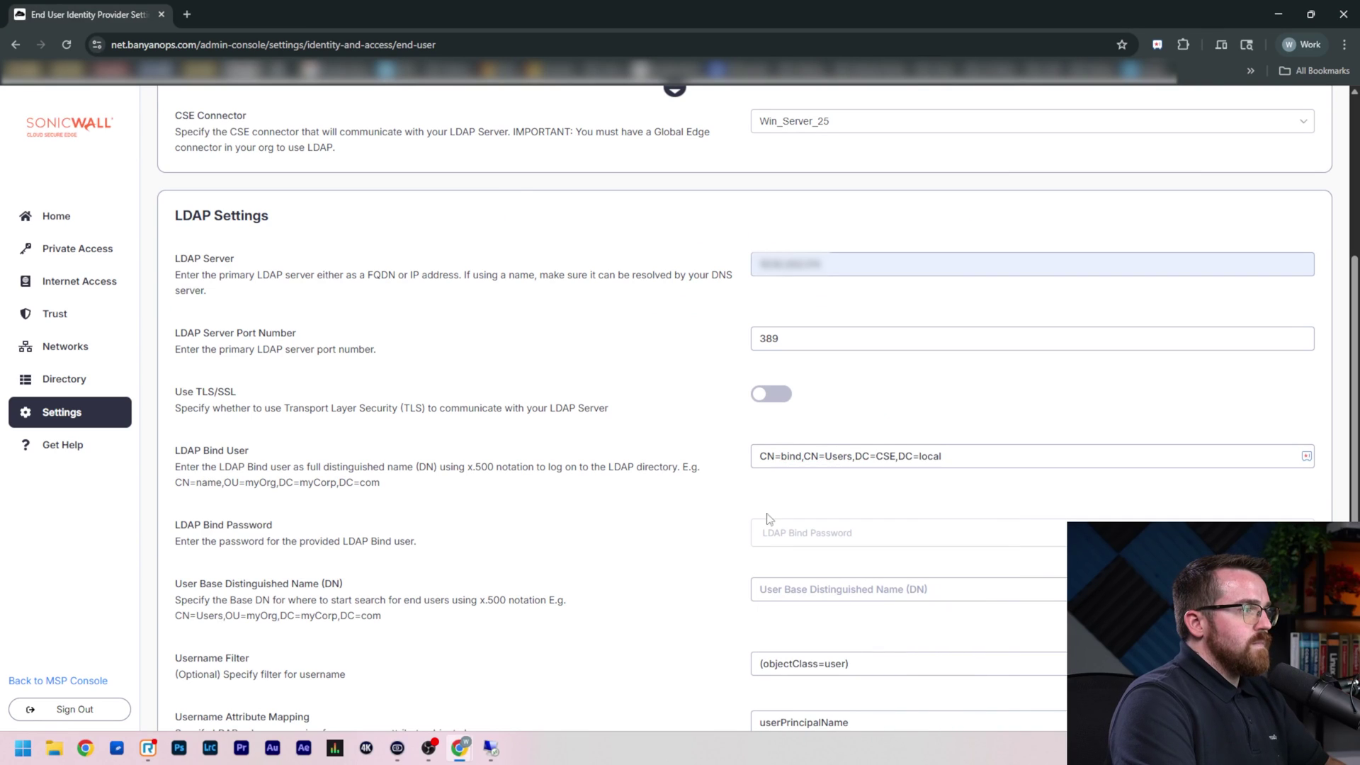
pyautogui.click(822, 532)
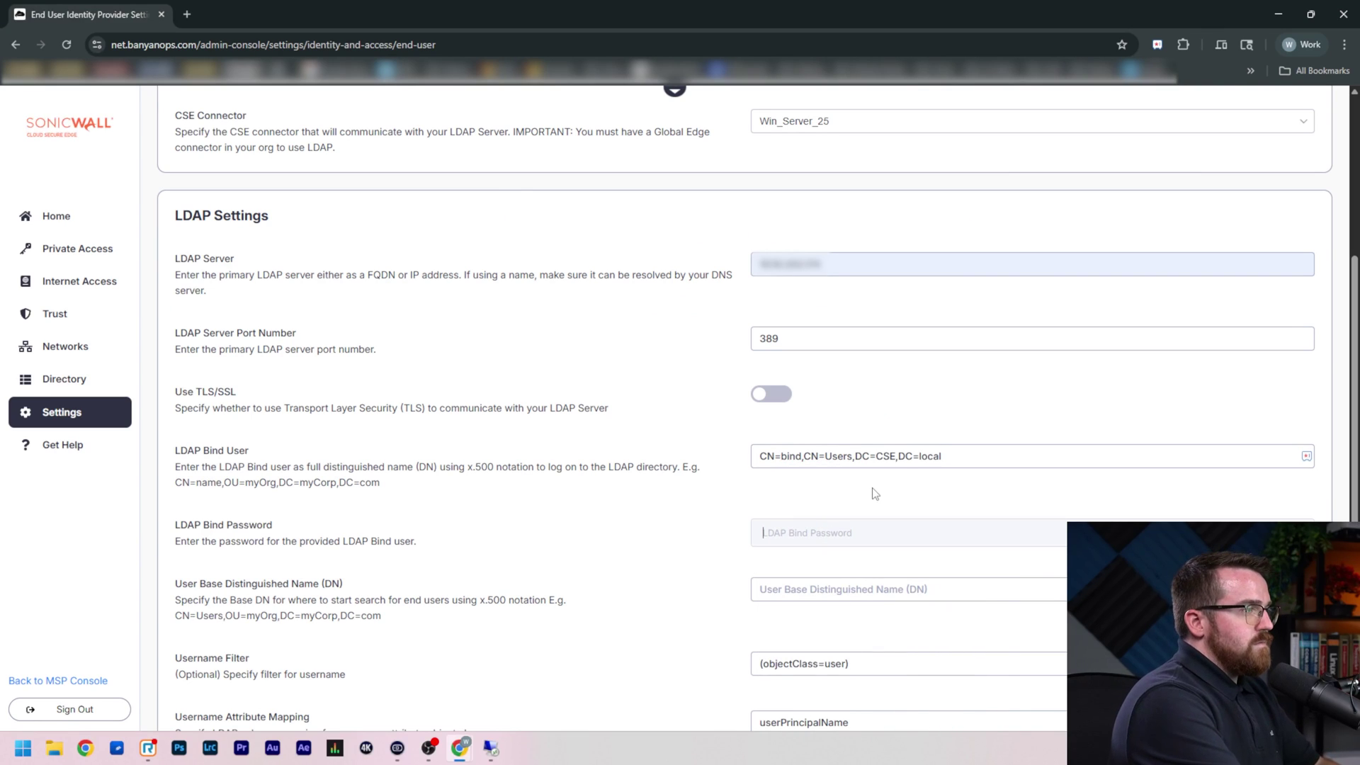
pyautogui.write('Pa')
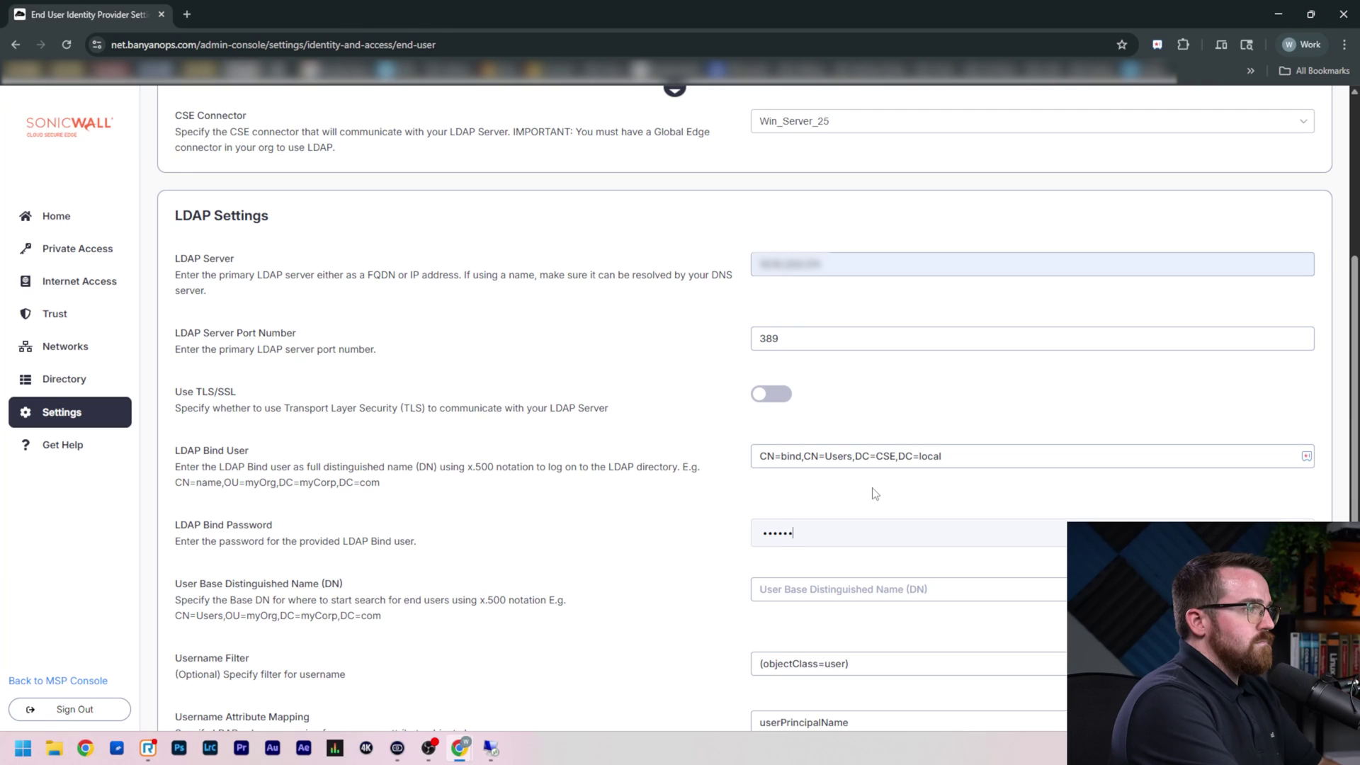
# Set User Base DN to DC=CSE,DC=local and Group Base DN to OU=Groups,DC=CSE,DC=local
pyautogui.scroll(-2, 875, 493)
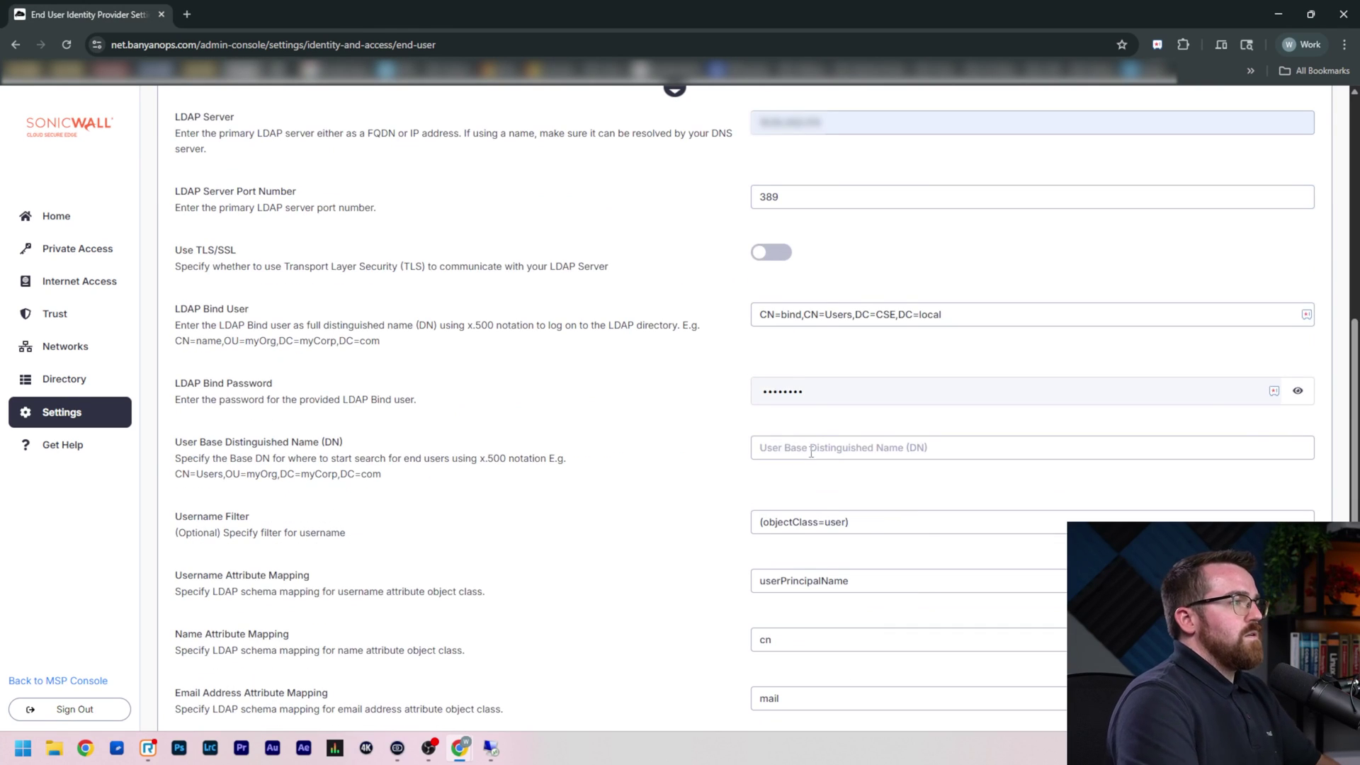
pyautogui.click(814, 447)
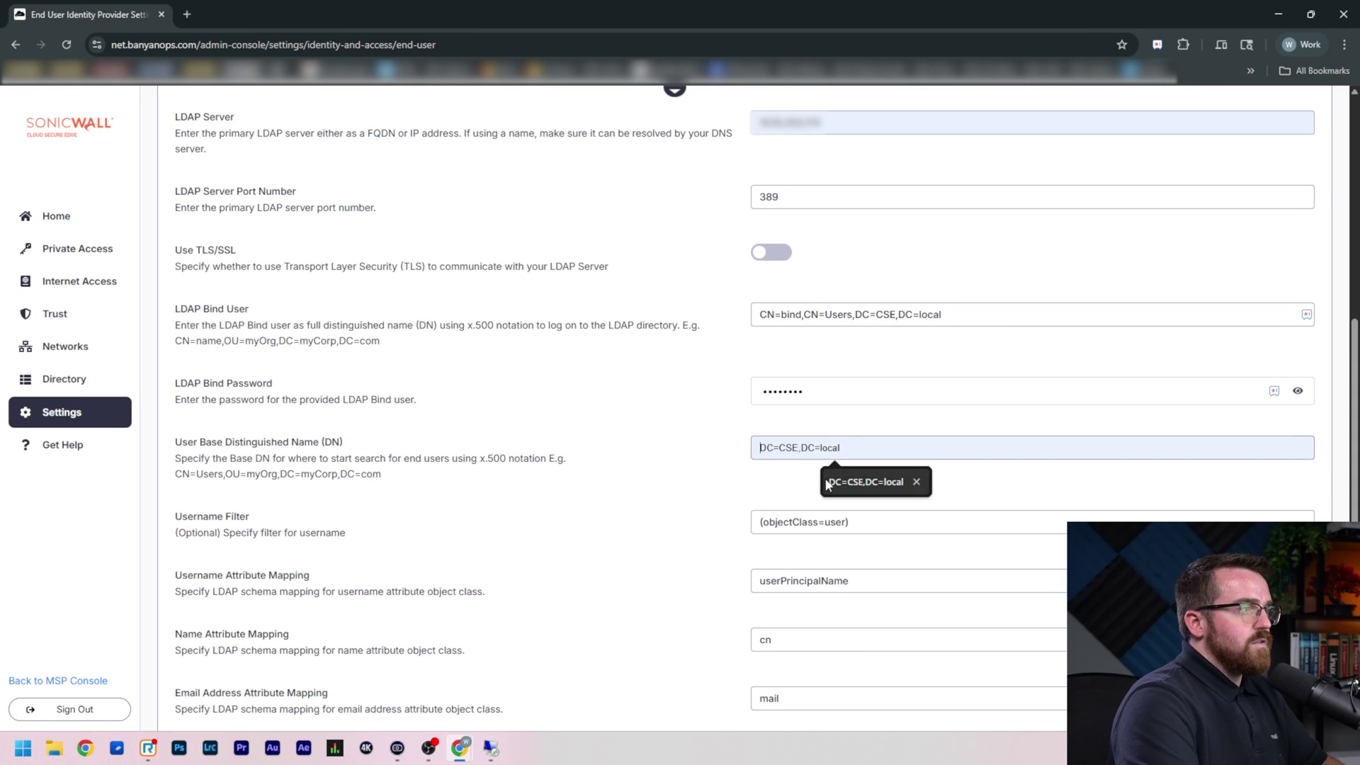
pyautogui.click(893, 489)
pyautogui.scroll(-3, 842, 478)
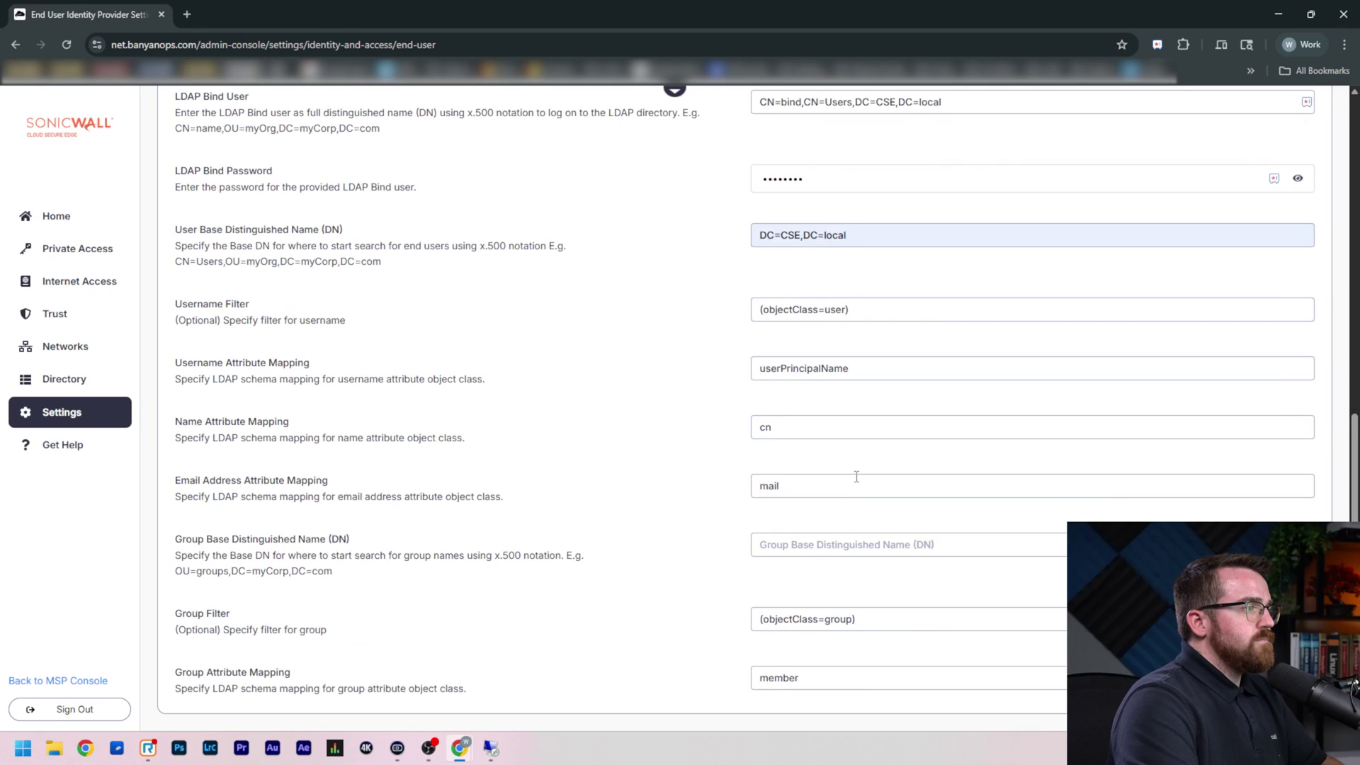
pyautogui.scroll(-1, 857, 476)
pyautogui.click(849, 506)
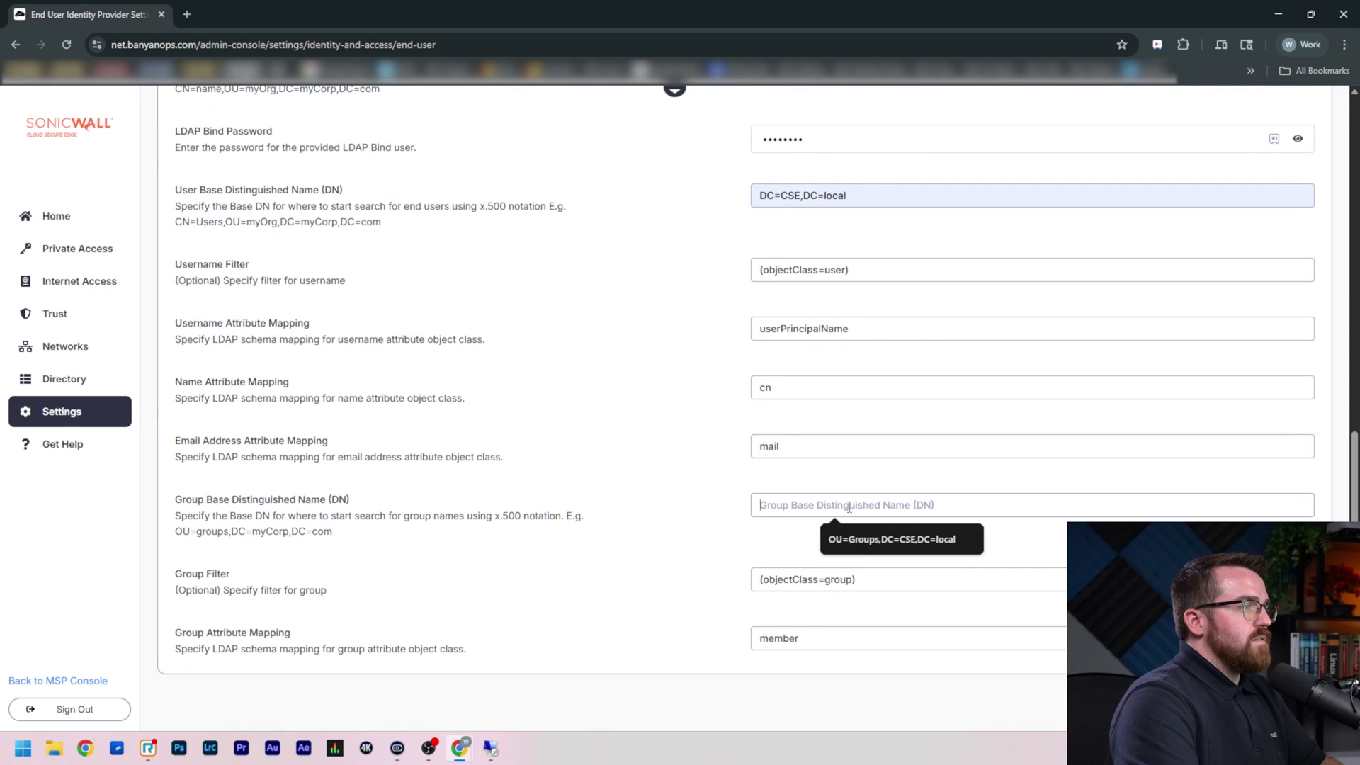
pyautogui.click(830, 540)
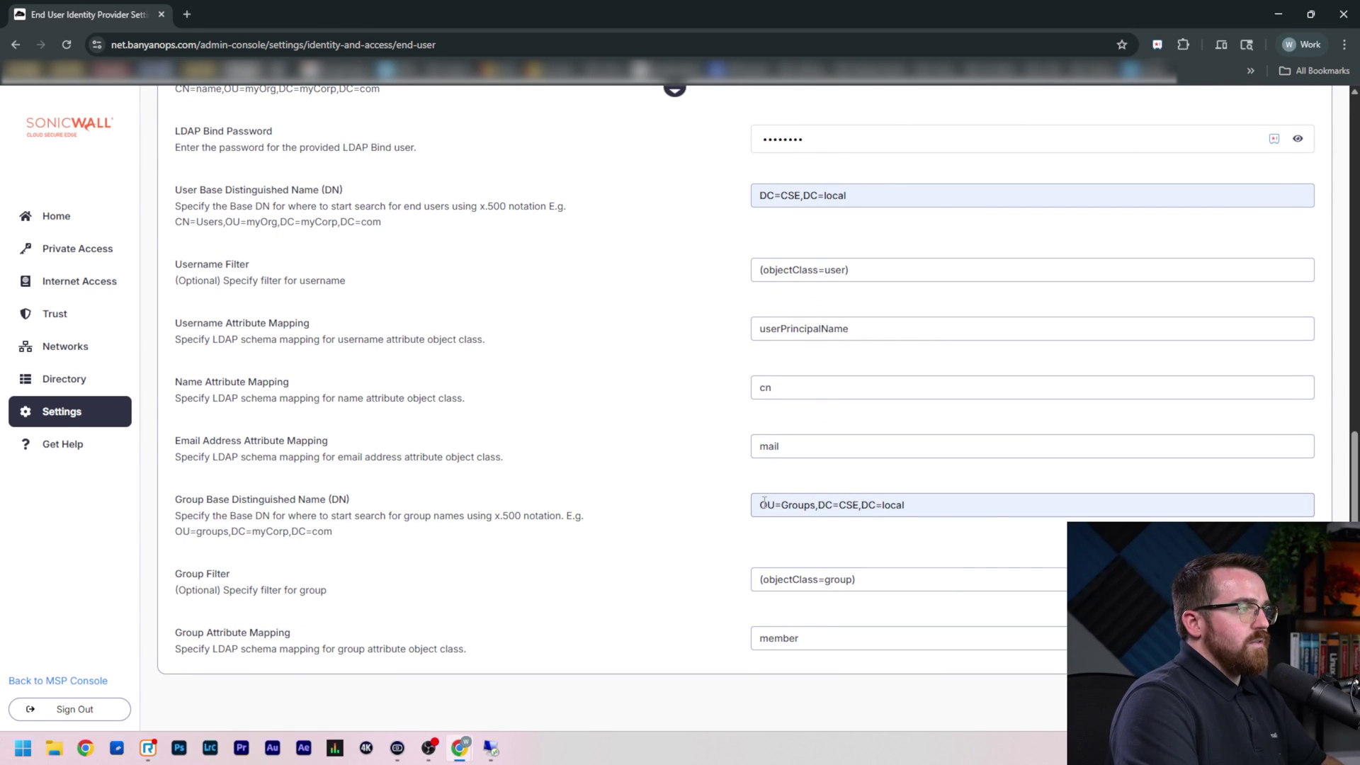
pyautogui.moveTo(763, 501); pyautogui.dragTo(815, 502)
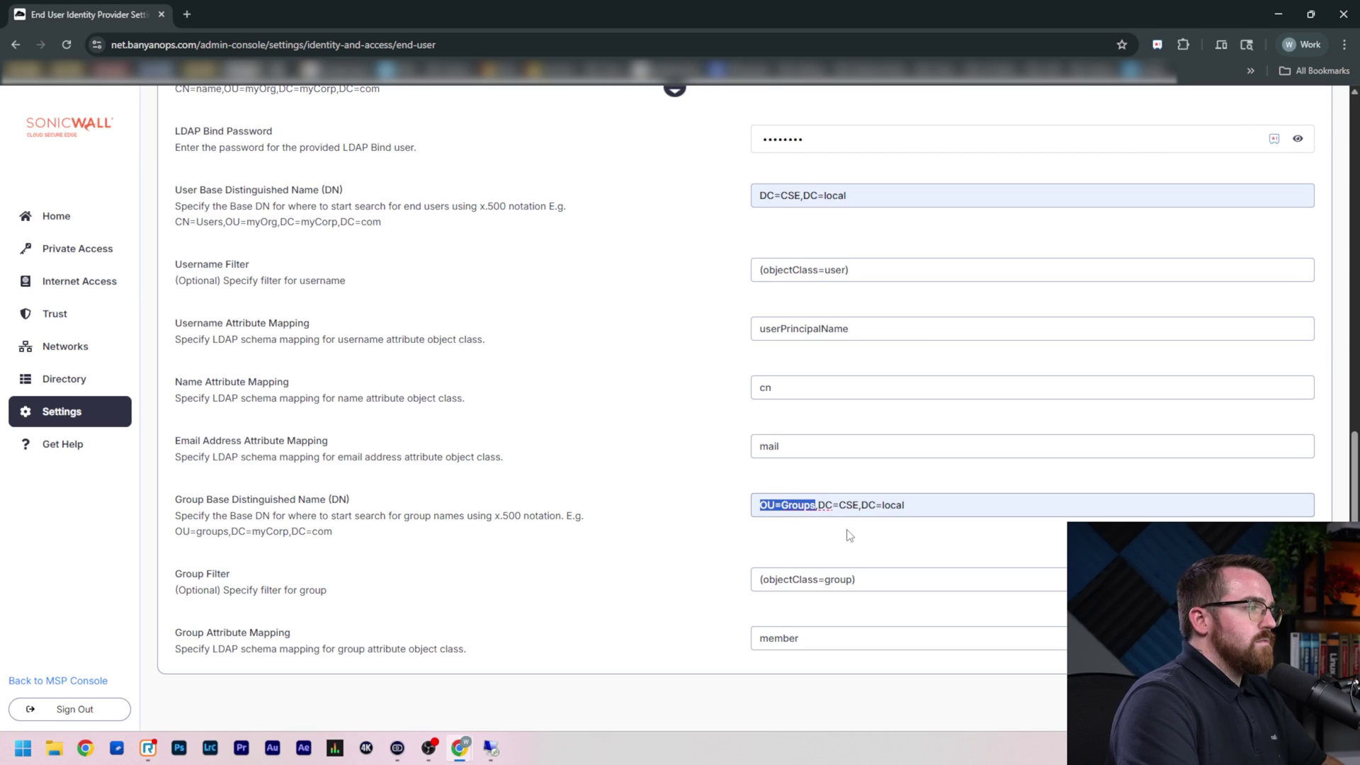
pyautogui.click(870, 507)
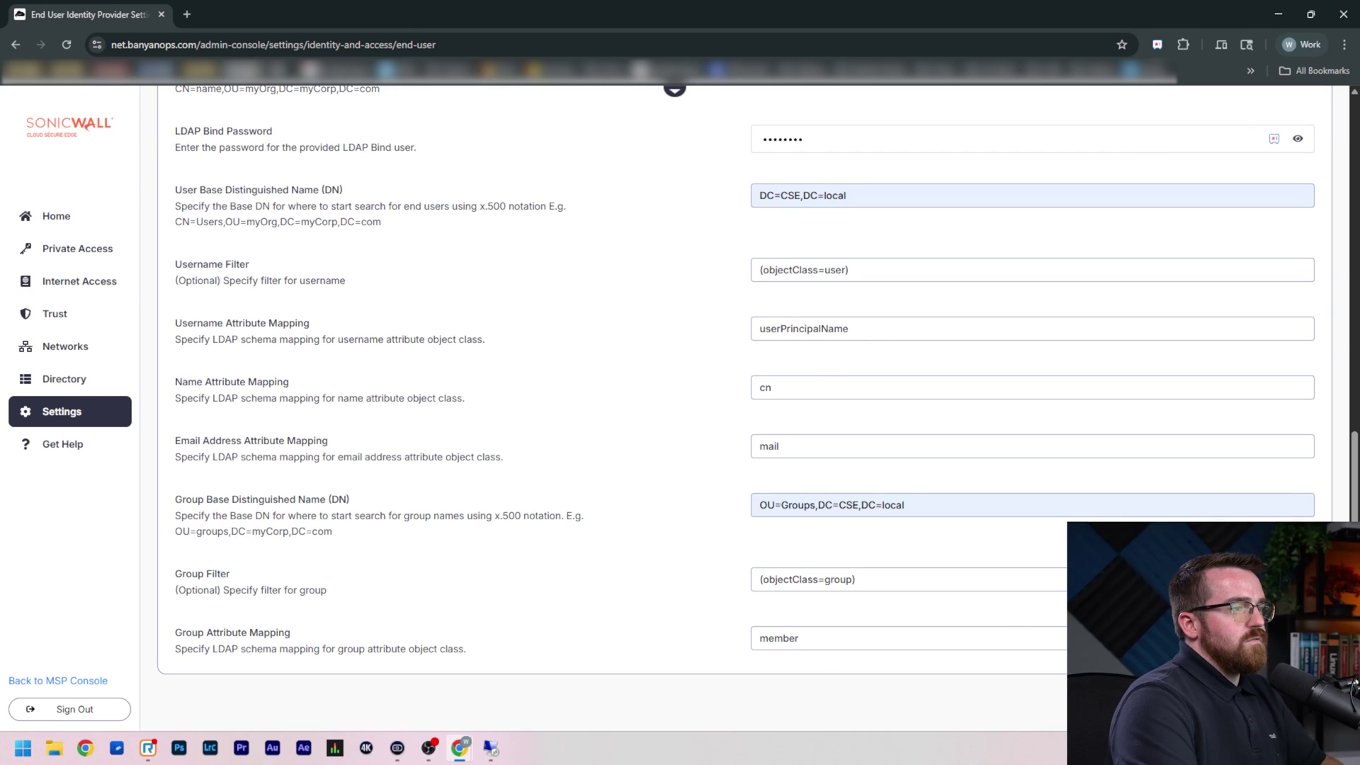
# Save the LDAP settings and start a configuration test with a test user's email address
pyautogui.press('Return')
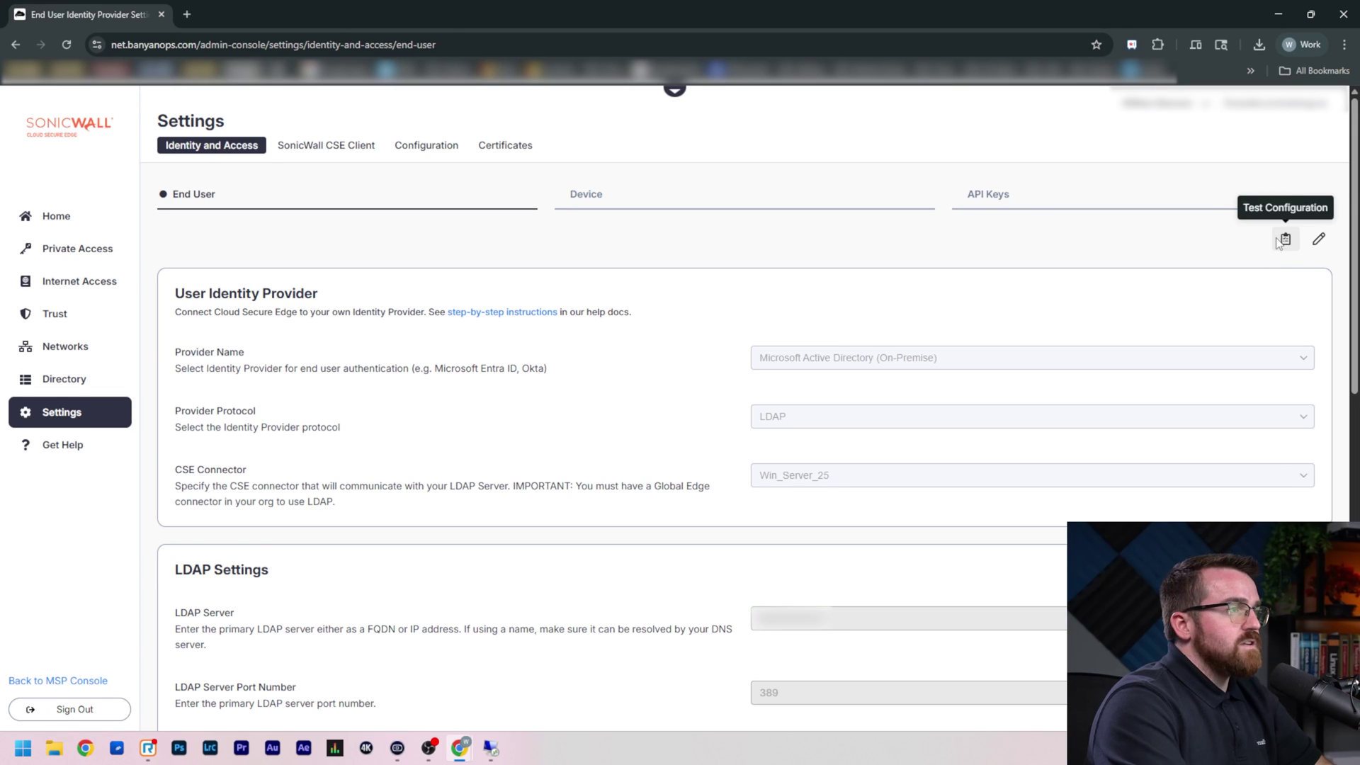
pyautogui.click(1283, 240)
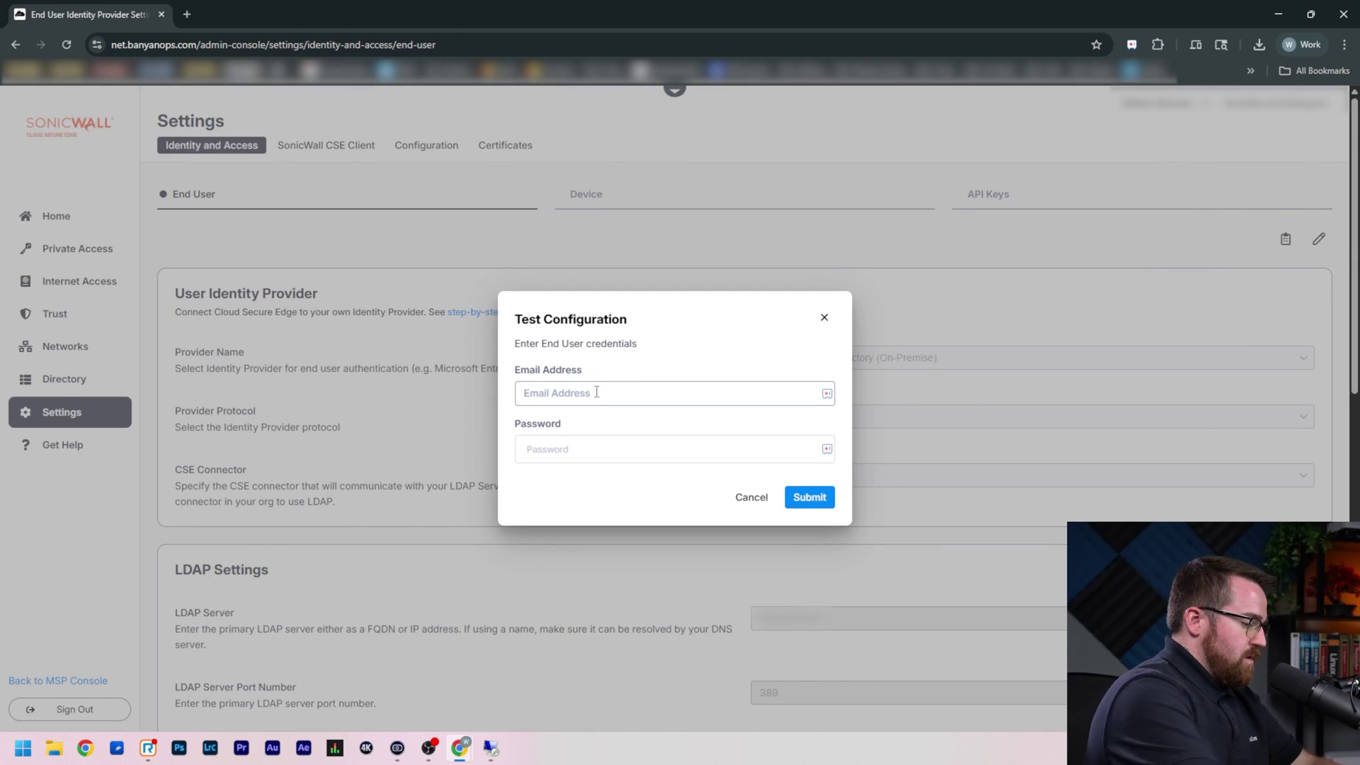
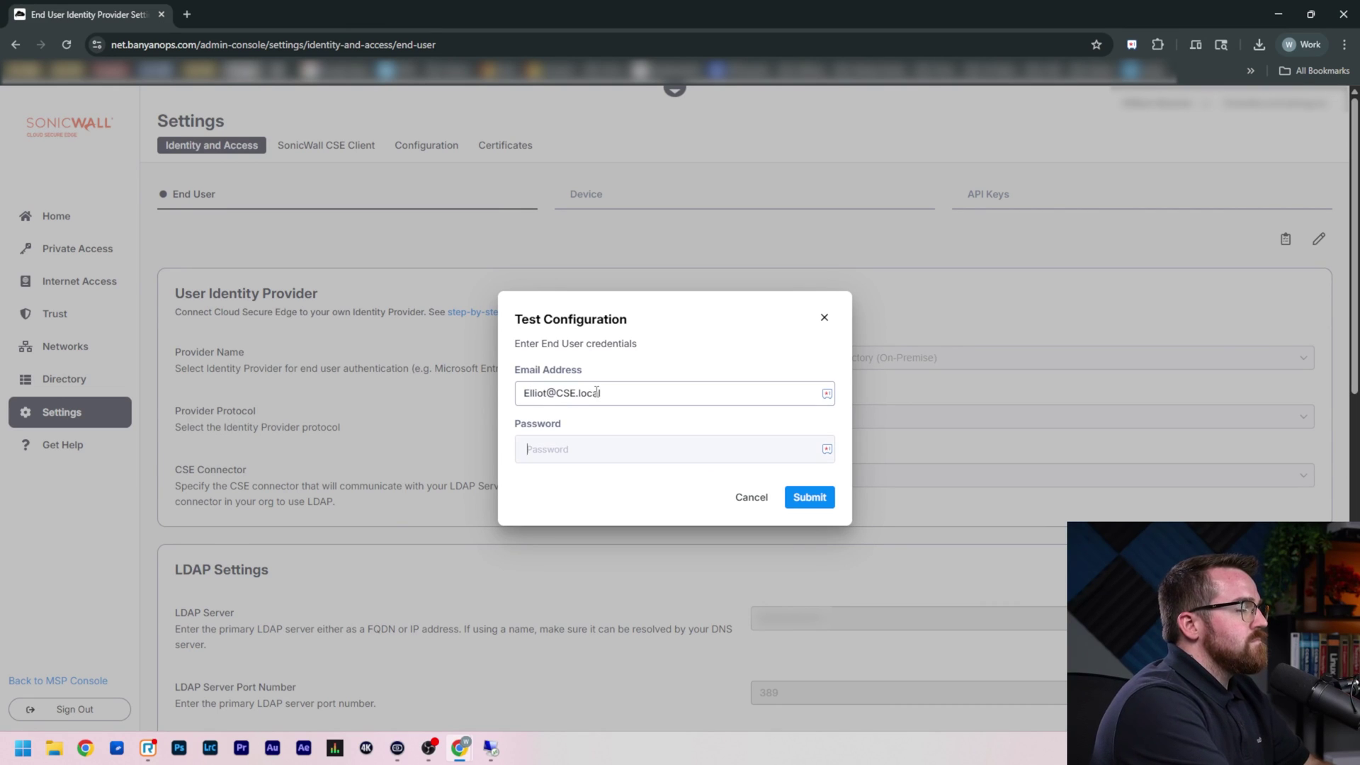
# Enter the test user's password and submit the configuration test
pyautogui.write('••••••••')
pyautogui.press('Return')
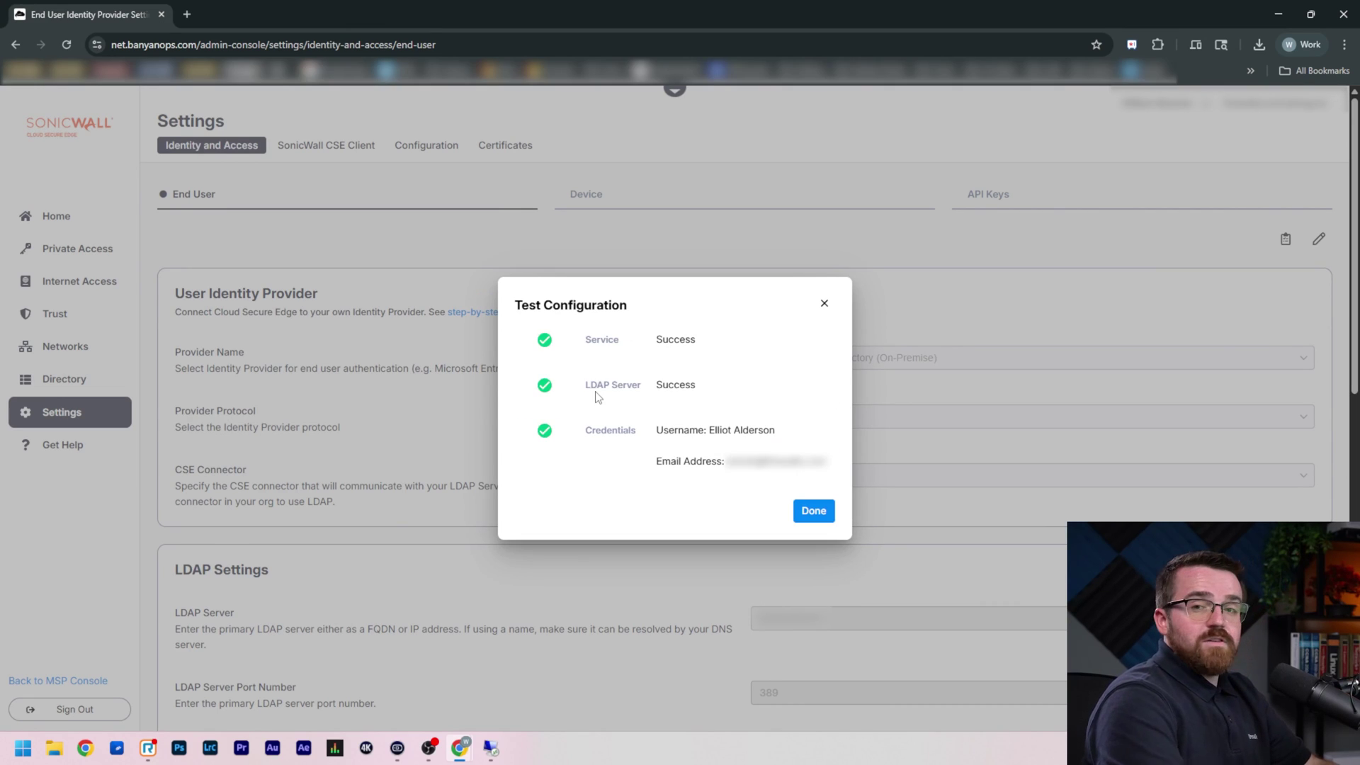